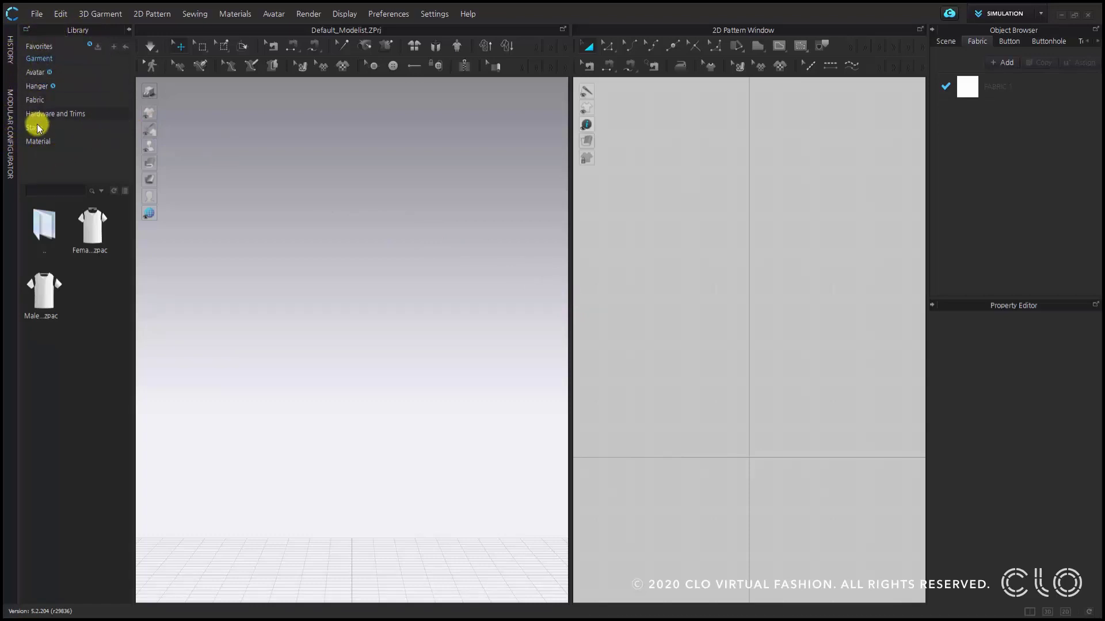
Load the shirring test.Zprj project from the Library's Material folder.
click(50, 143)
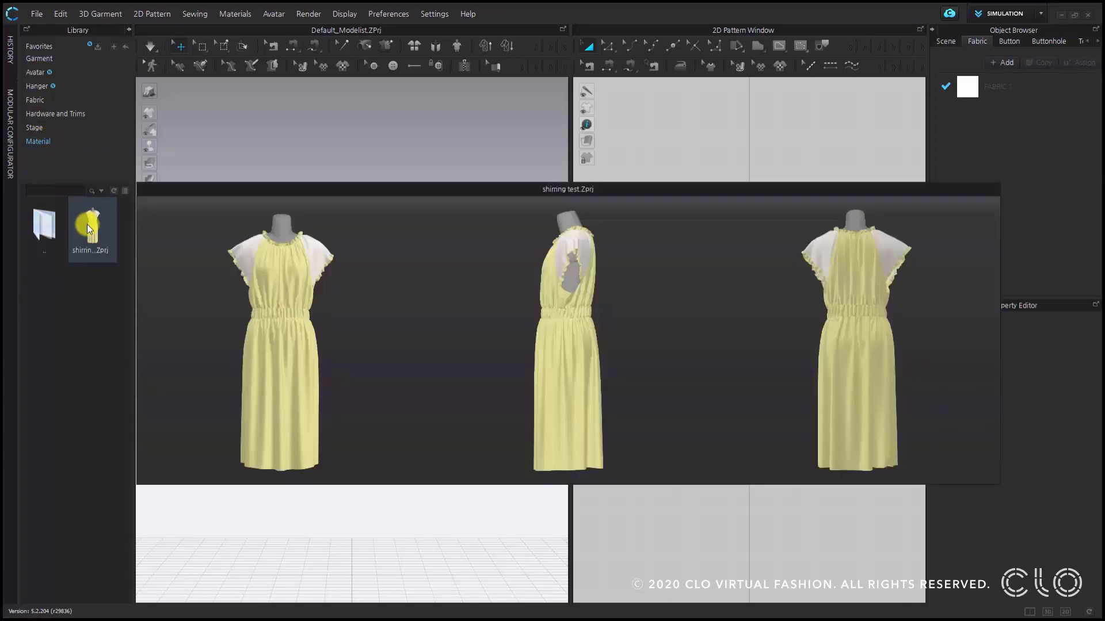
double_click(89, 229)
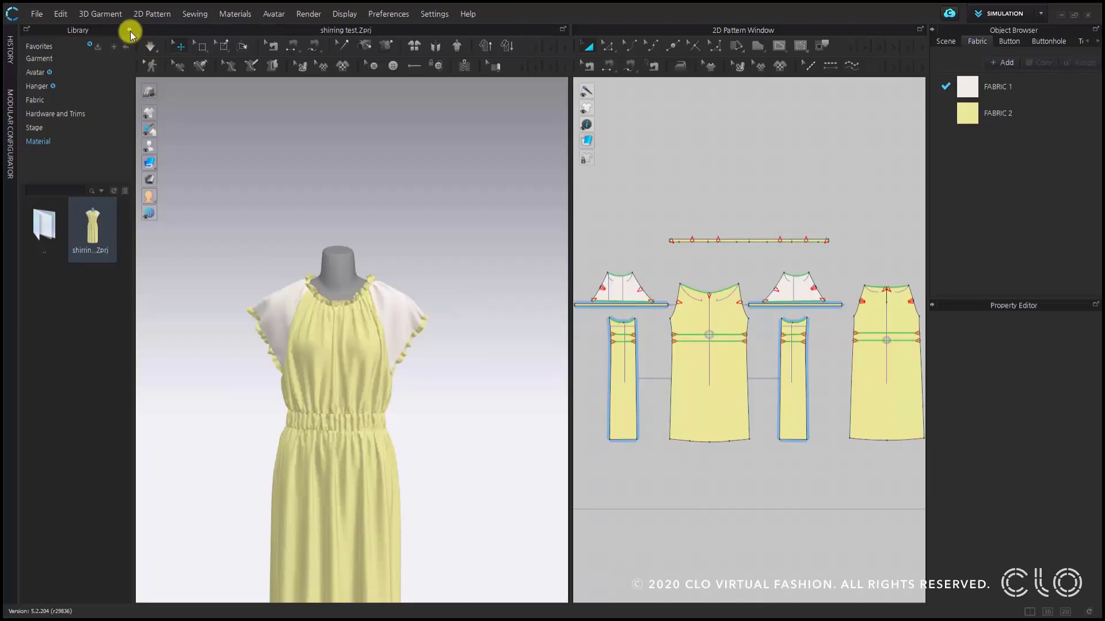
click(130, 32)
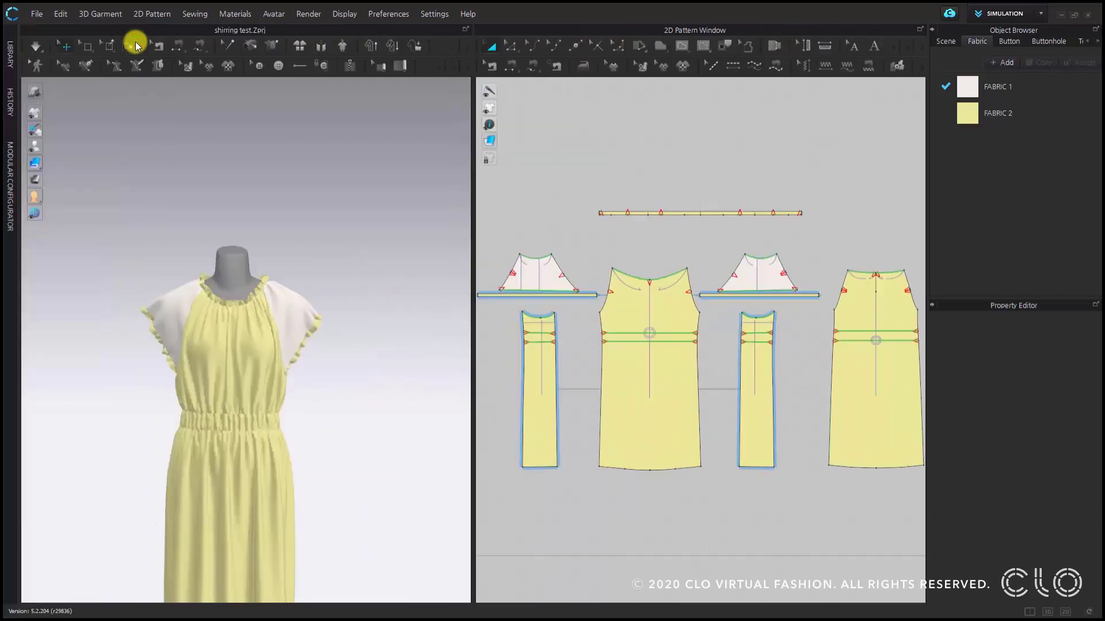
scroll(352, 338, down, 3)
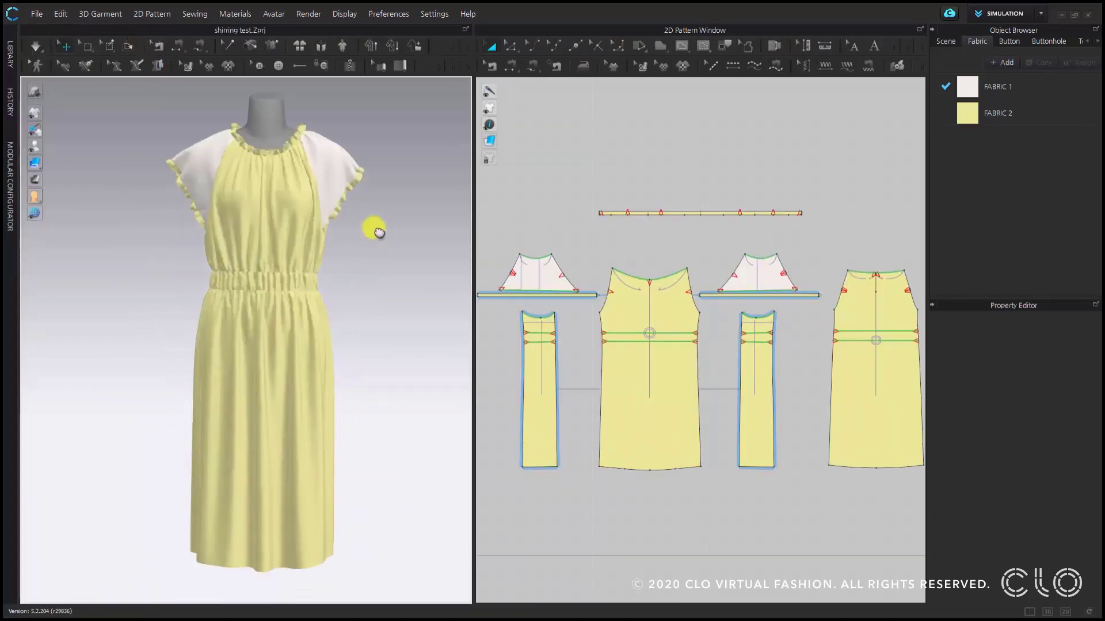
scroll(365, 202, up, 3)
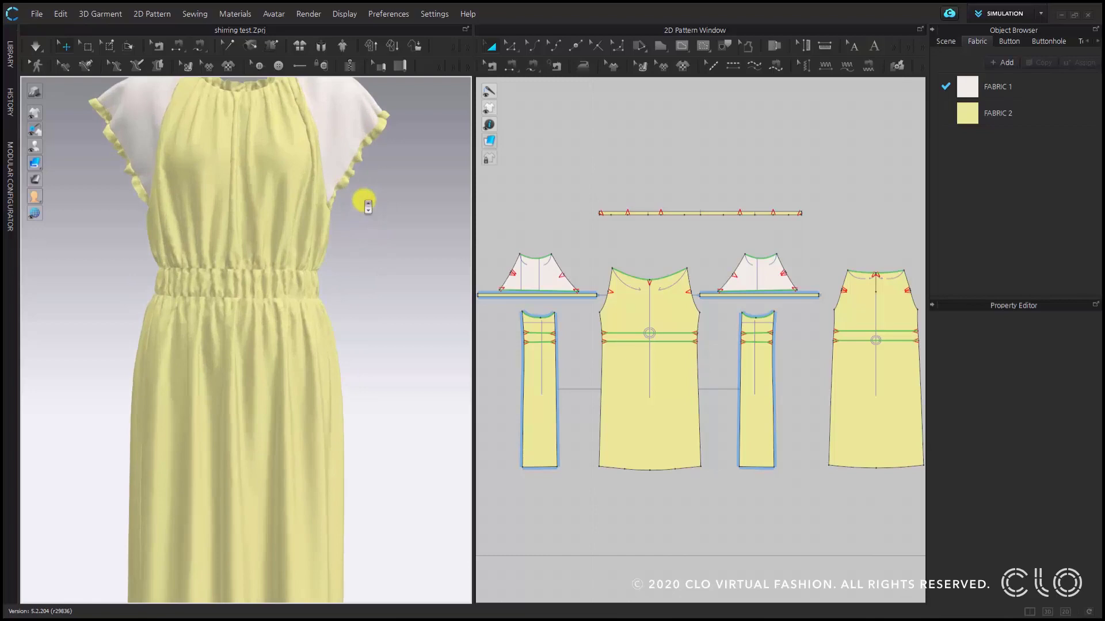
middle_drag(337, 440, 357, 407)
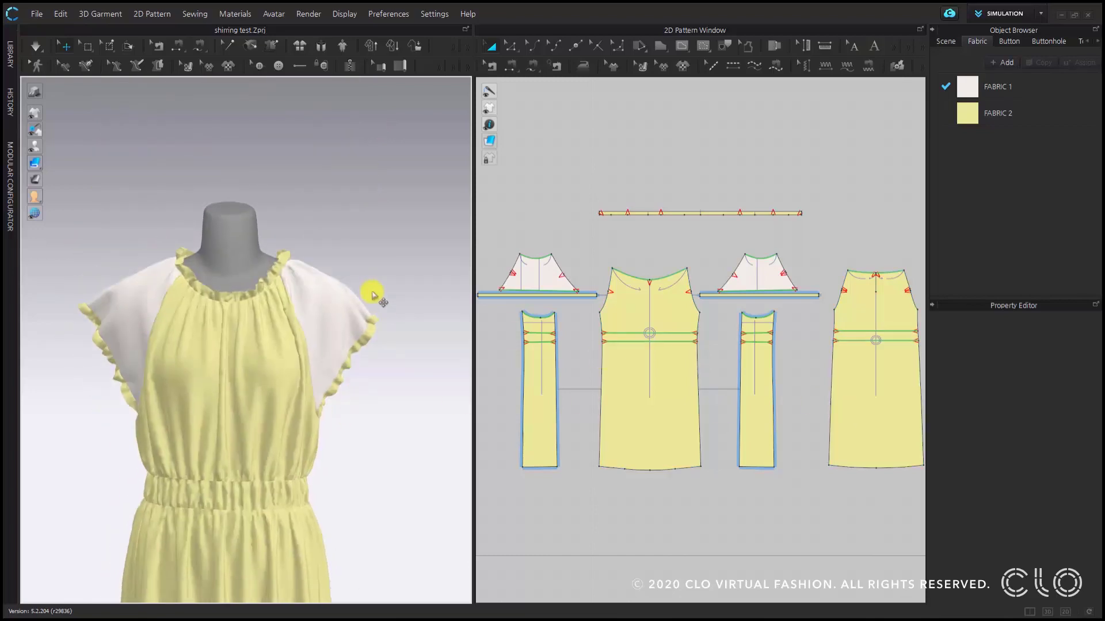
scroll(376, 298, up, 1)
scroll(376, 298, up, 1)
scroll(653, 297, up, 2)
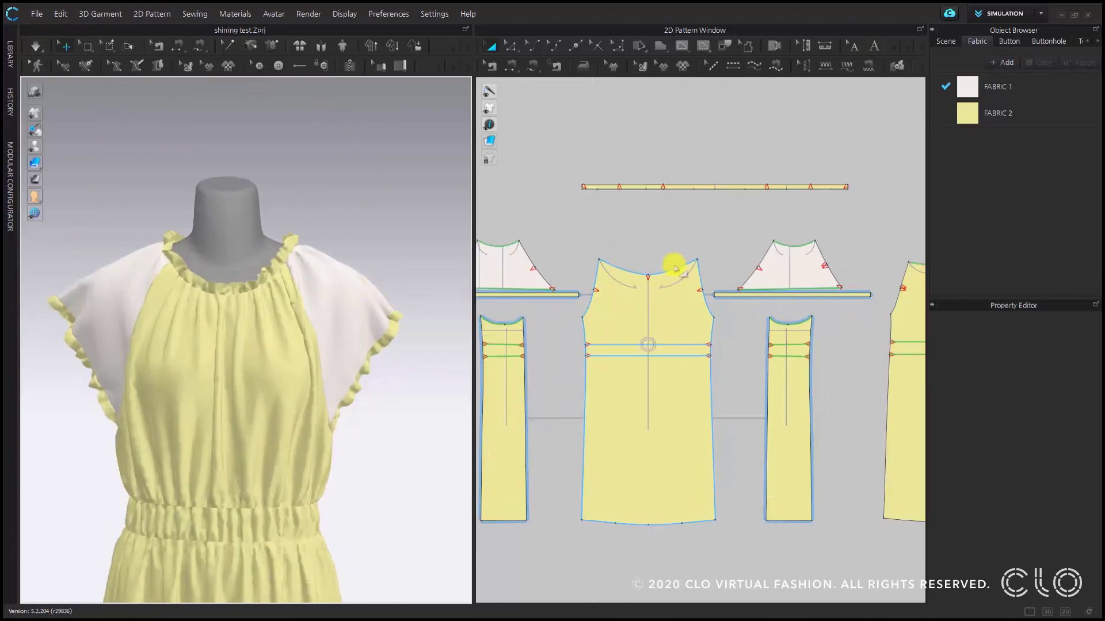
scroll(799, 258, up, 1)
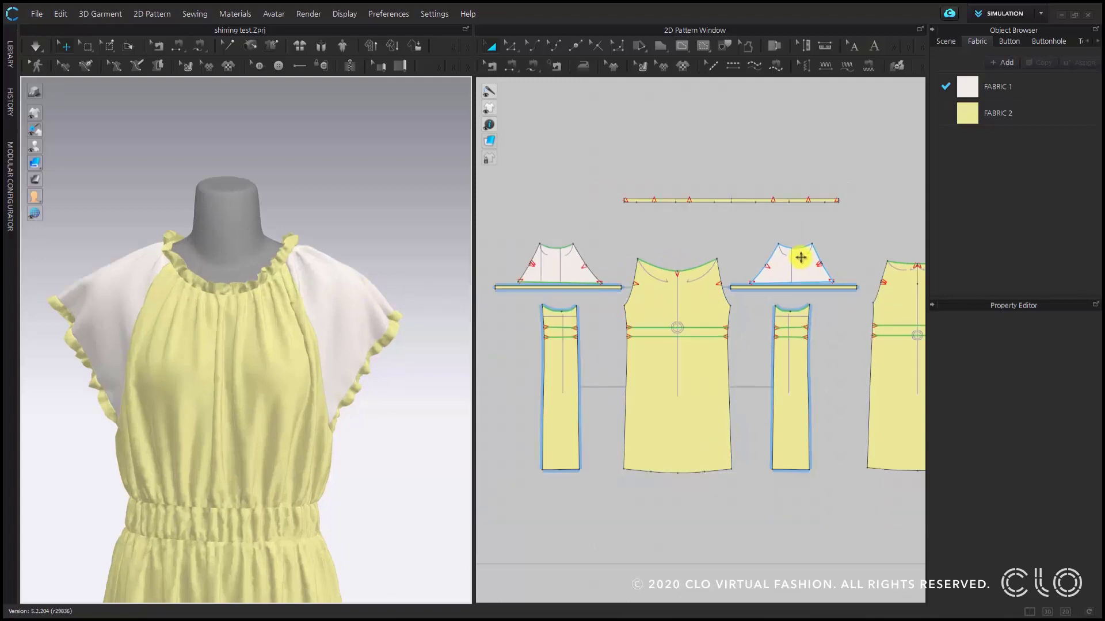
scroll(804, 245, up, 1)
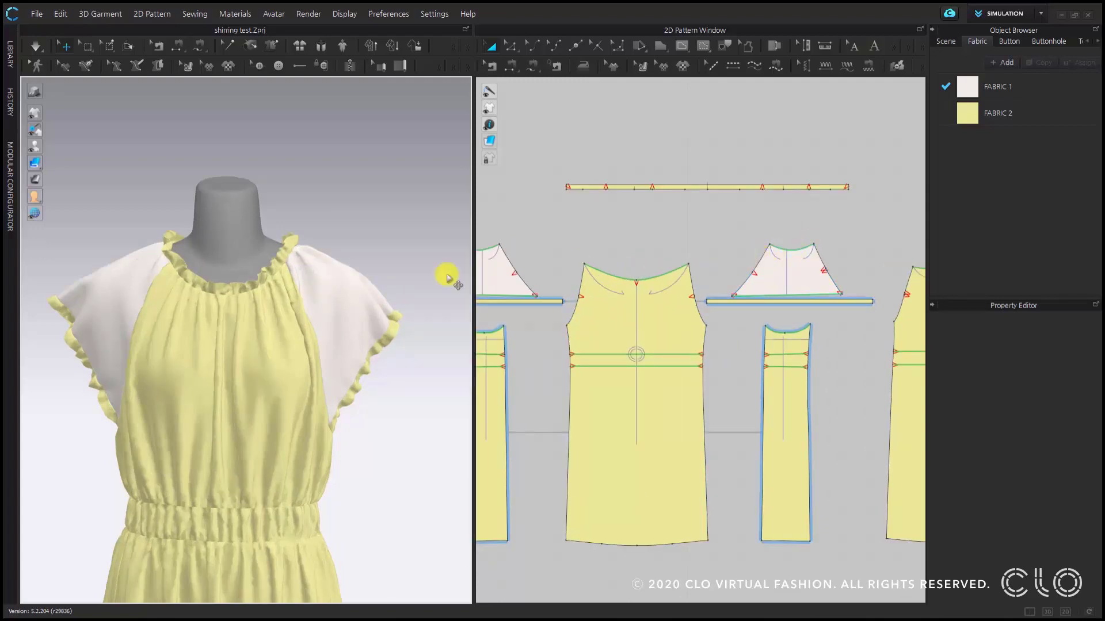
mouse_move(402, 293)
right_down()
mouse_move(316, 313)
mouse_move(163, 314)
mouse_move(158, 288)
mouse_move(377, 296)
right_up()
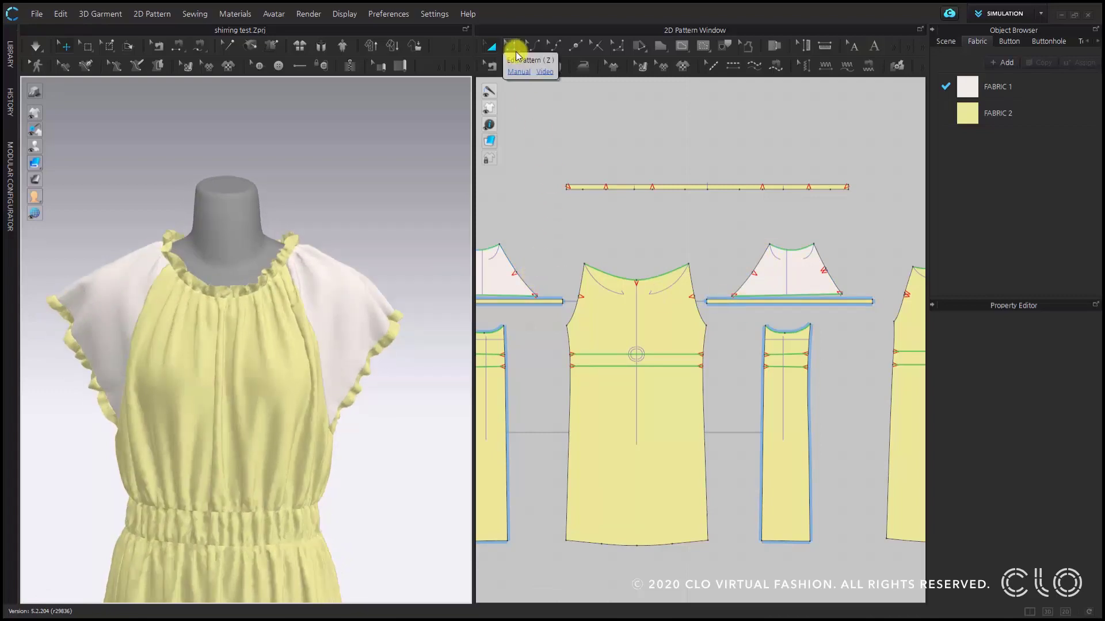
Select the front neckline segment to show its elastic settings (strength 10, ratio 52).
click(515, 50)
scroll(668, 250, up, 2)
scroll(669, 250, up, 1)
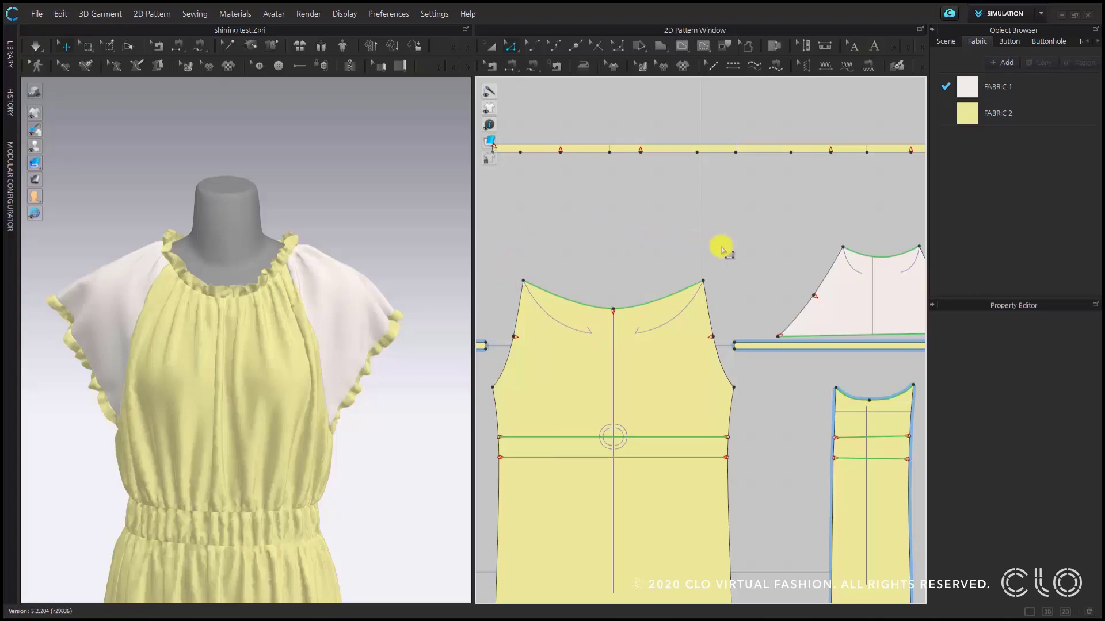
click(655, 299)
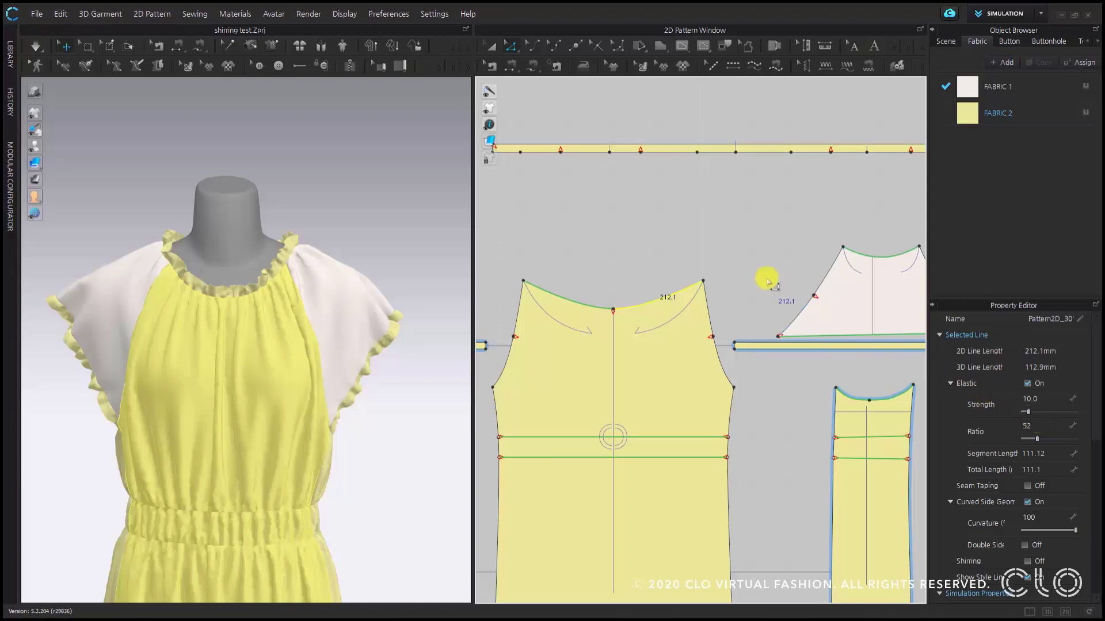
click(769, 283)
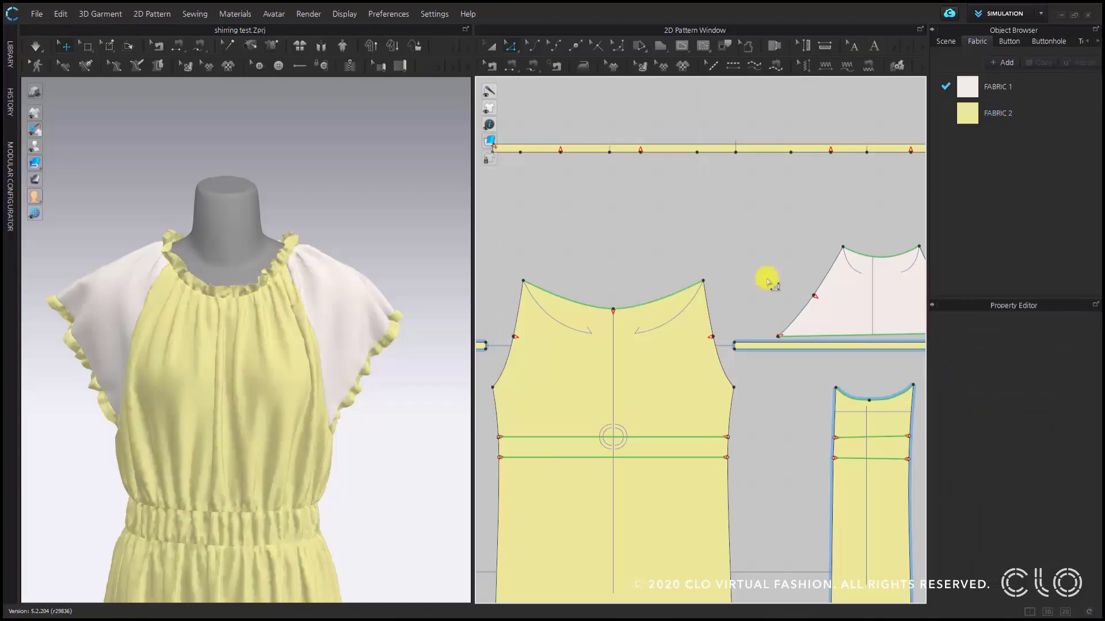
scroll(246, 276, up, 2)
scroll(247, 259, up, 2)
scroll(253, 315, up, 2)
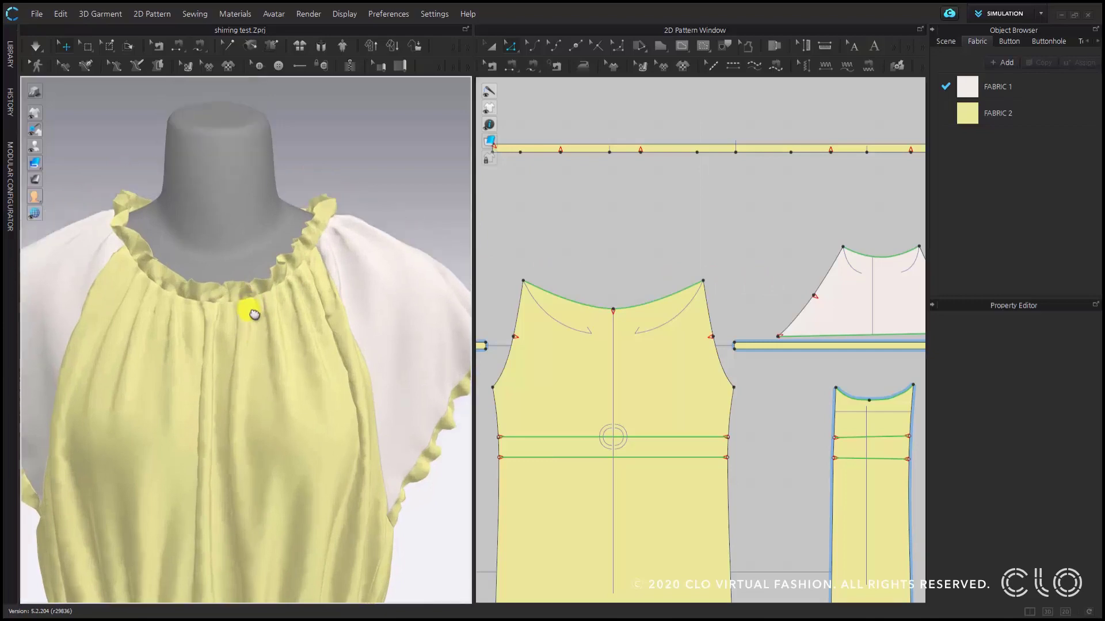
scroll(253, 314, up, 2)
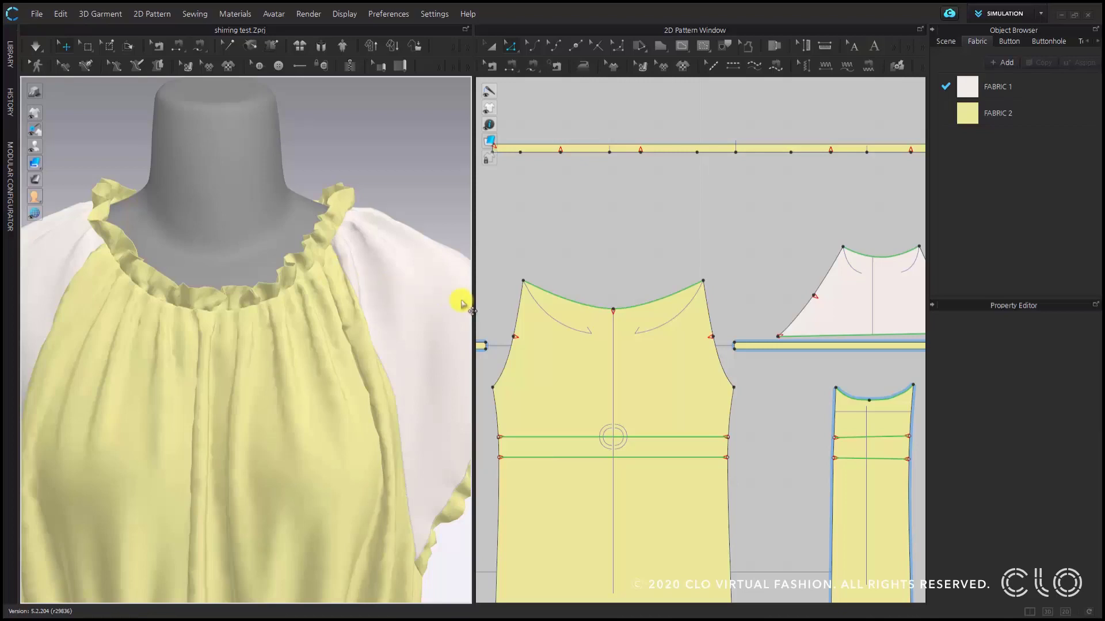
click(649, 313)
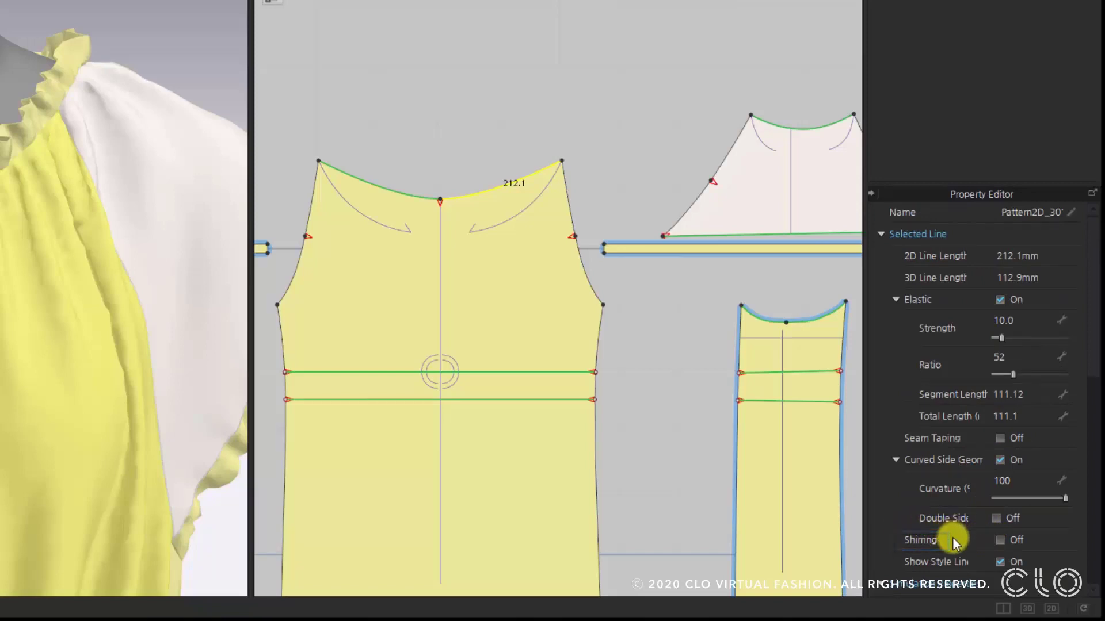
Enable shirring on the front neckline (interval 1.0, height 40.0) and frame the ruffles in 3D.
click(1000, 541)
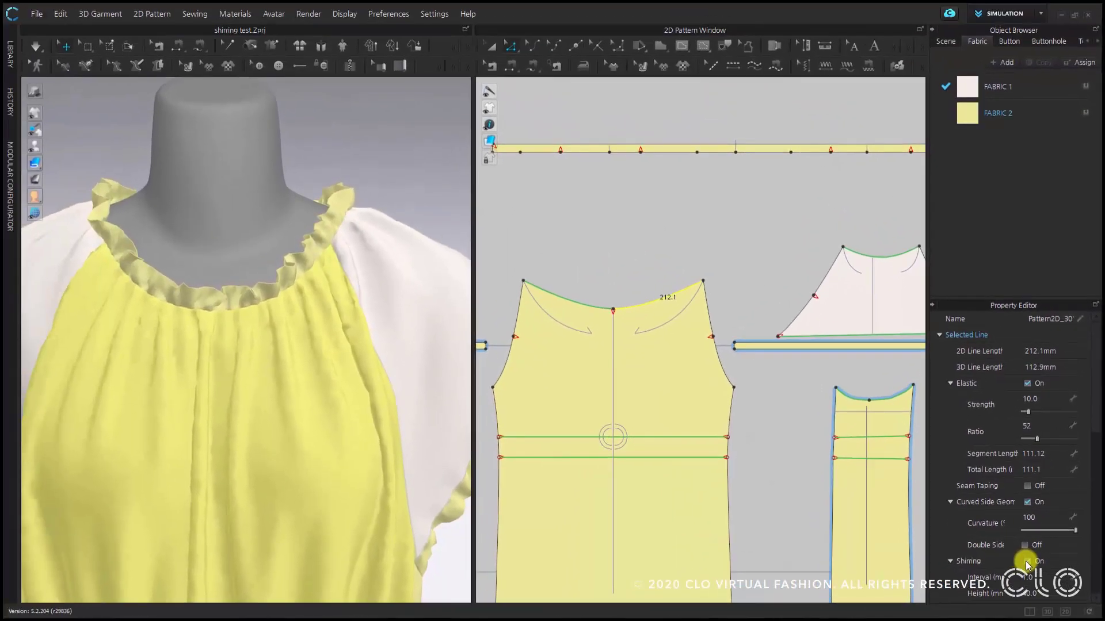
scroll(1027, 564, down, 1)
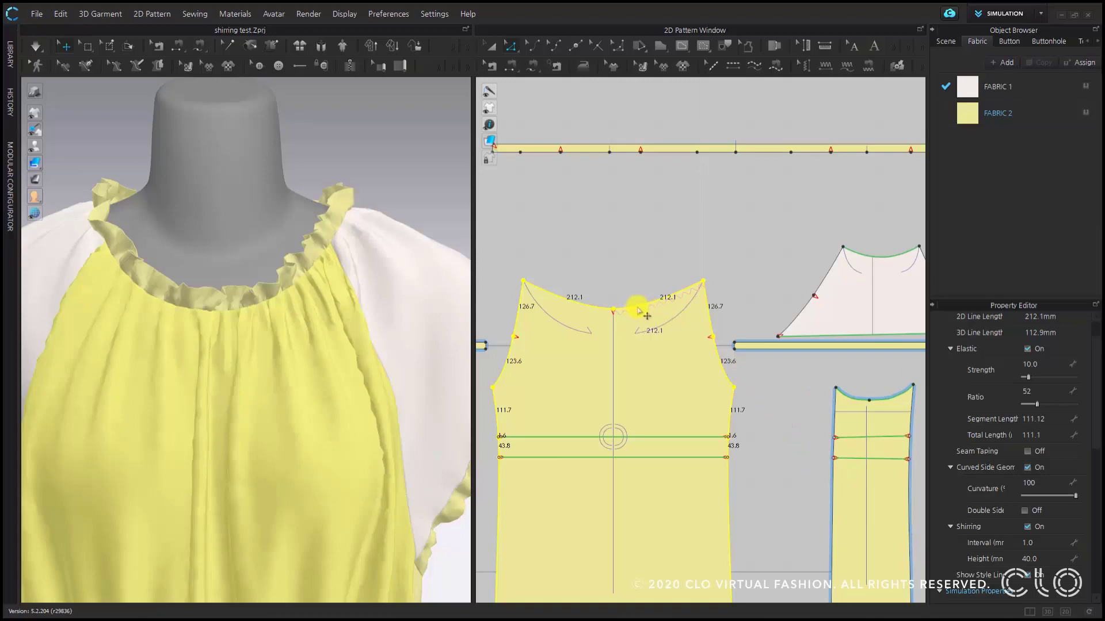
scroll(640, 307, up, 3)
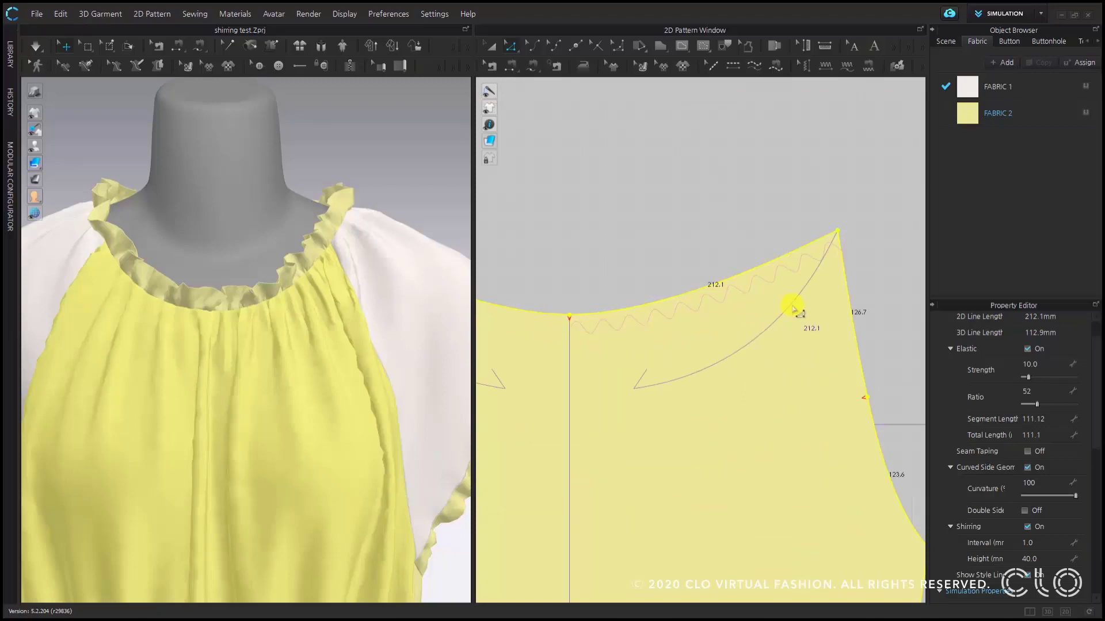
mouse_move(311, 303)
middle_down()
mouse_move(338, 315)
mouse_move(320, 301)
middle_up()
middle_drag(284, 365, 466, 359)
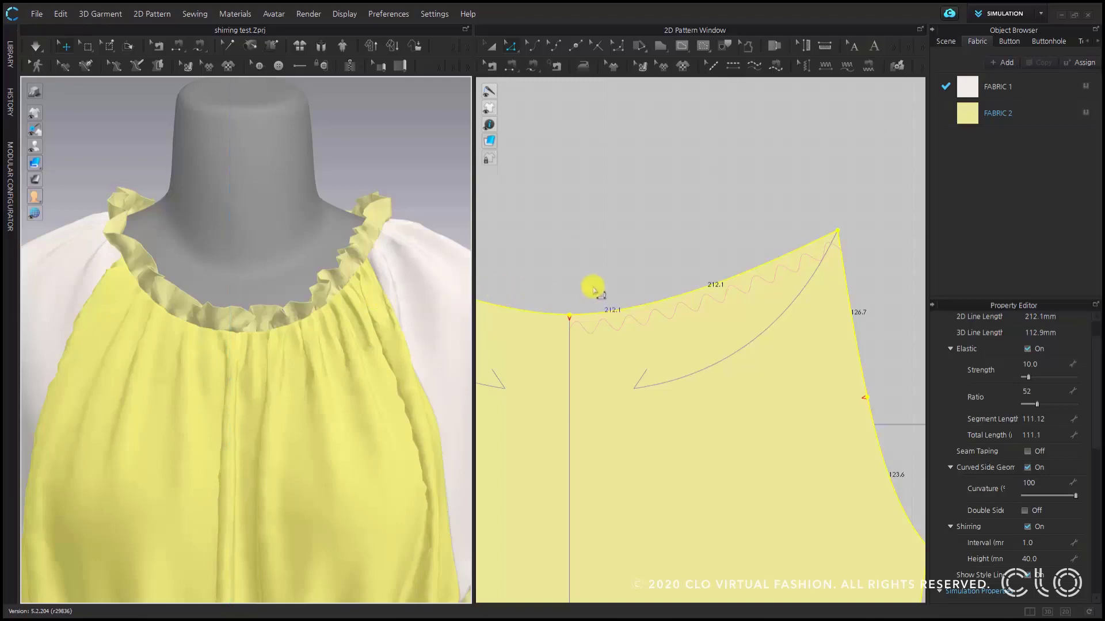
Clear the selection, recentre the pattern view, and reselect the shirred front neckline segment.
click(595, 289)
scroll(595, 288, down, 2)
middle_drag(698, 346, 702, 346)
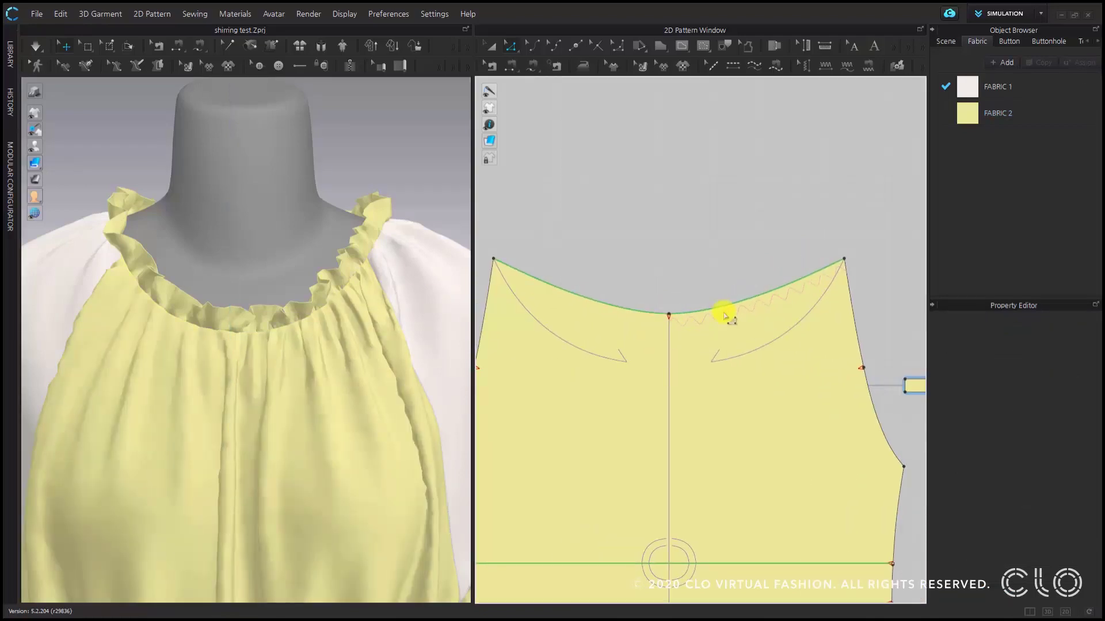
click(735, 315)
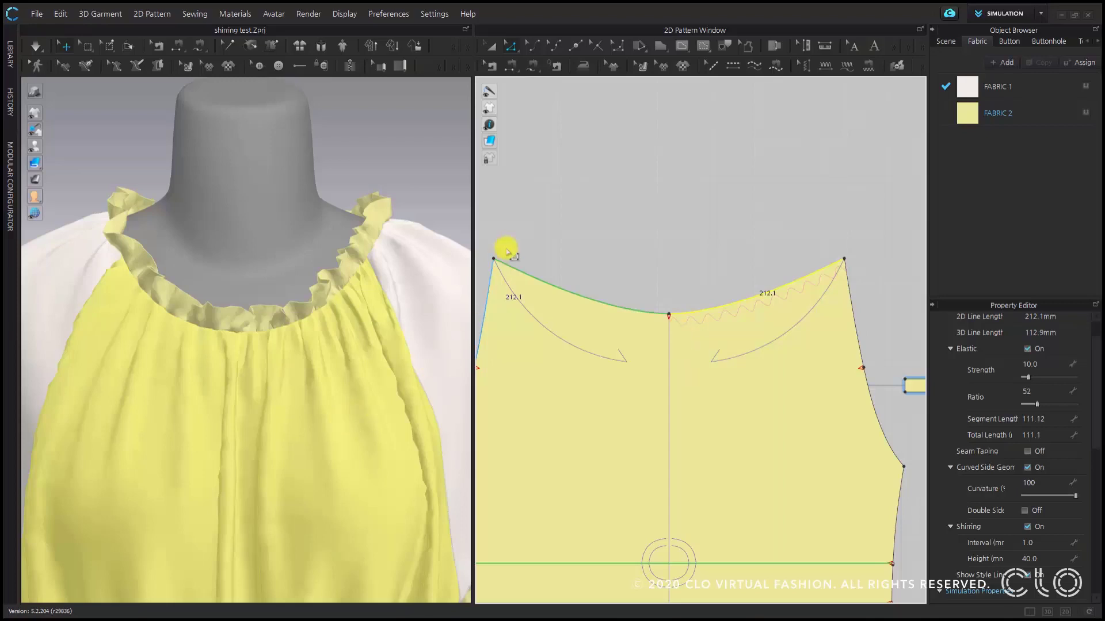
mouse_move(489, 139)
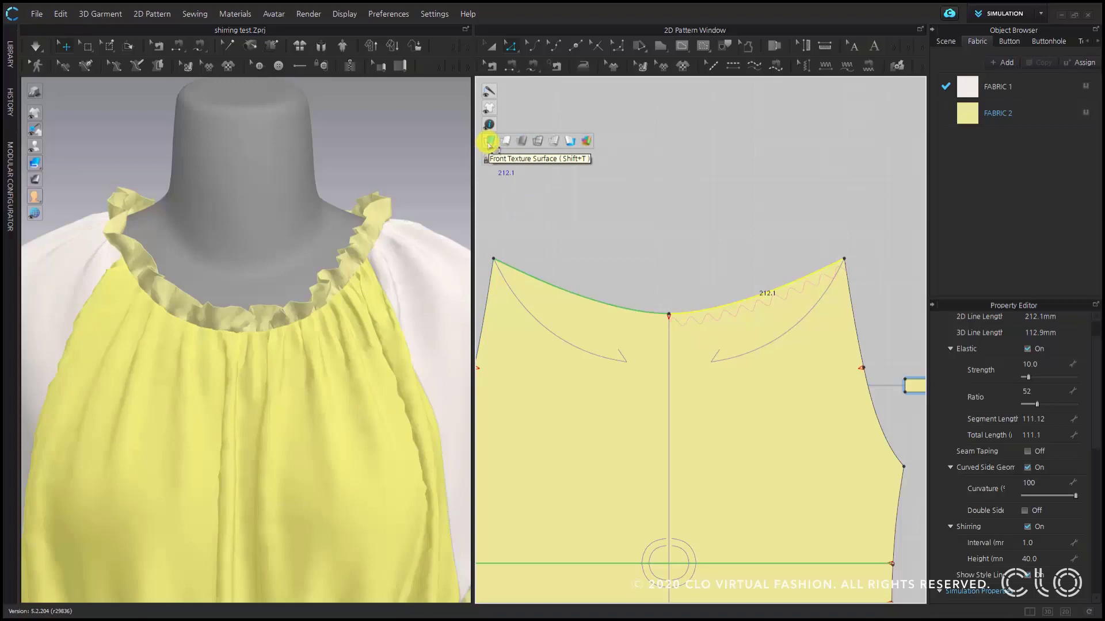
click(557, 141)
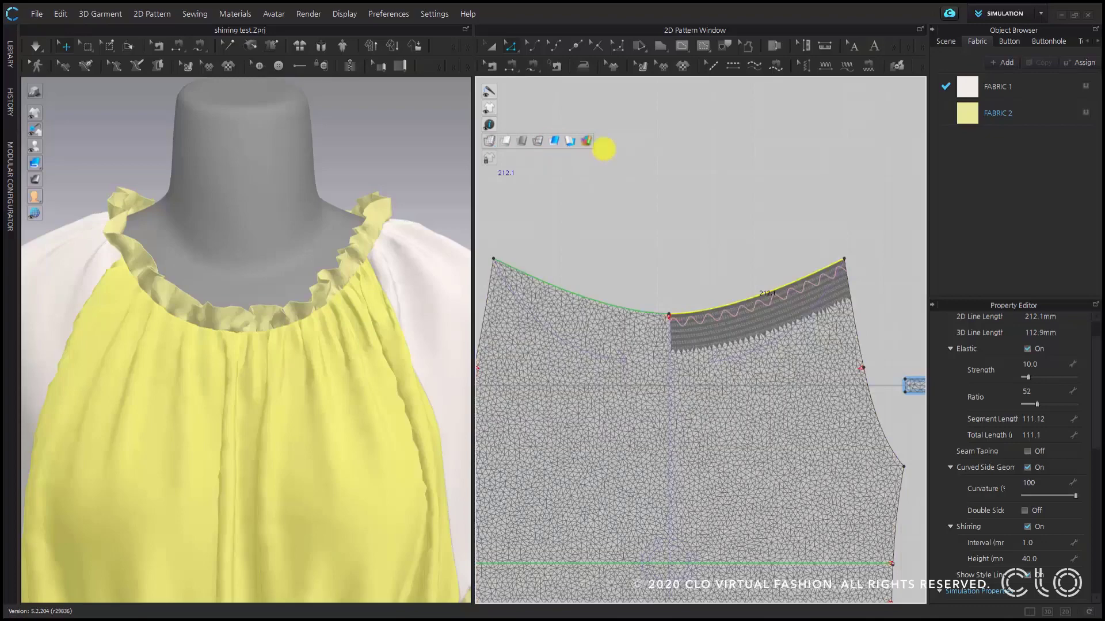
scroll(866, 257, up, 1)
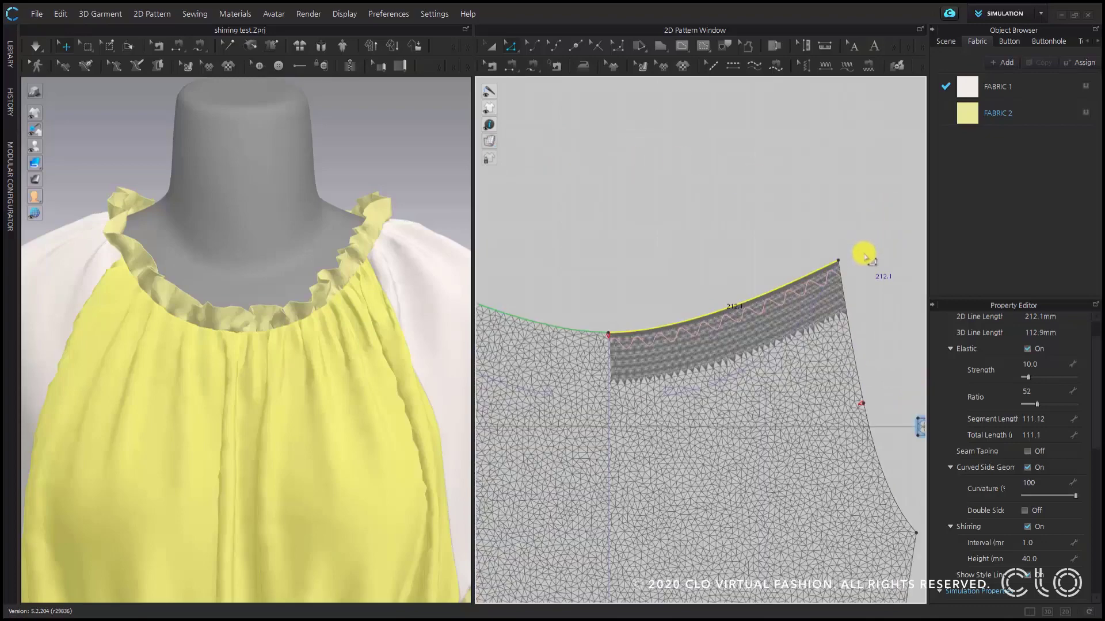
scroll(705, 345, up, 1)
scroll(705, 345, down, 1)
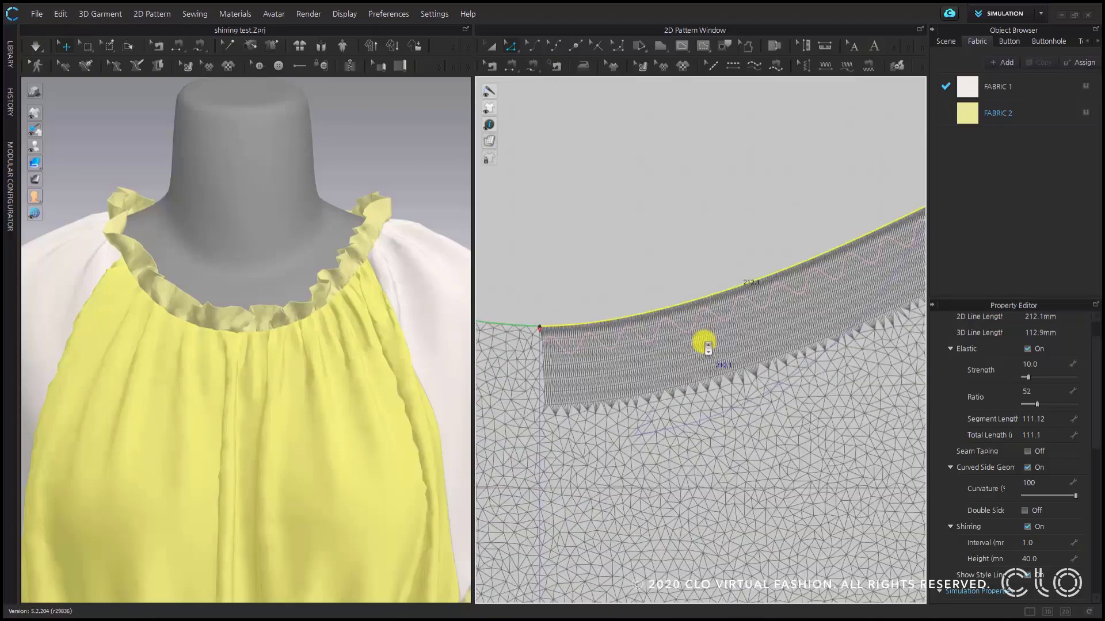
scroll(705, 345, down, 1)
scroll(705, 345, down, 1)
scroll(706, 345, down, 1)
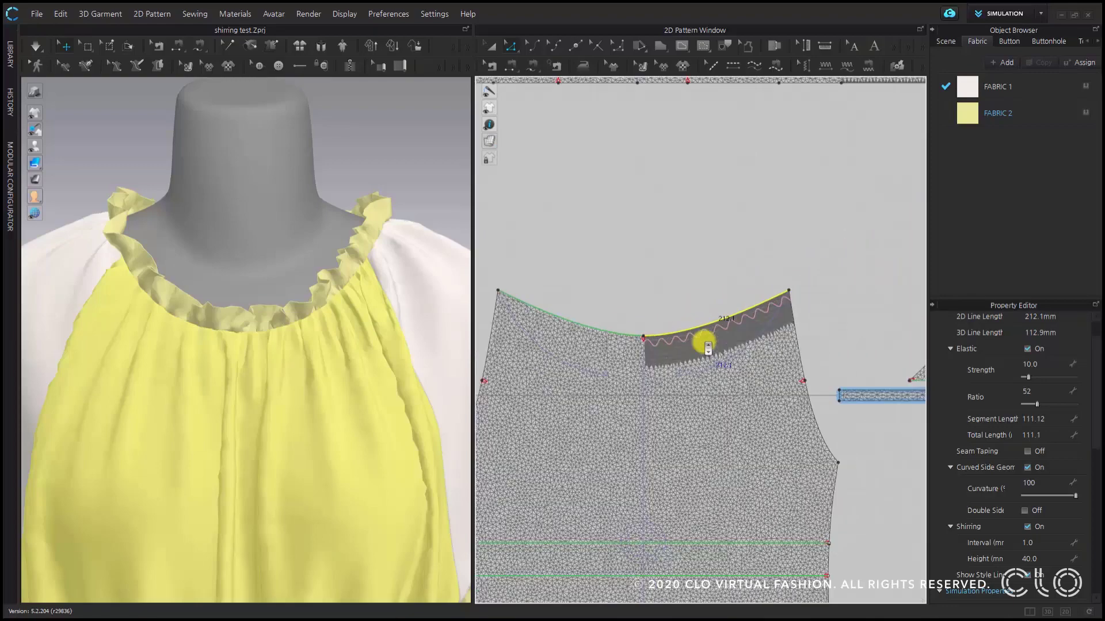
scroll(705, 345, up, 2)
scroll(703, 340, up, 2)
scroll(637, 362, up, 1)
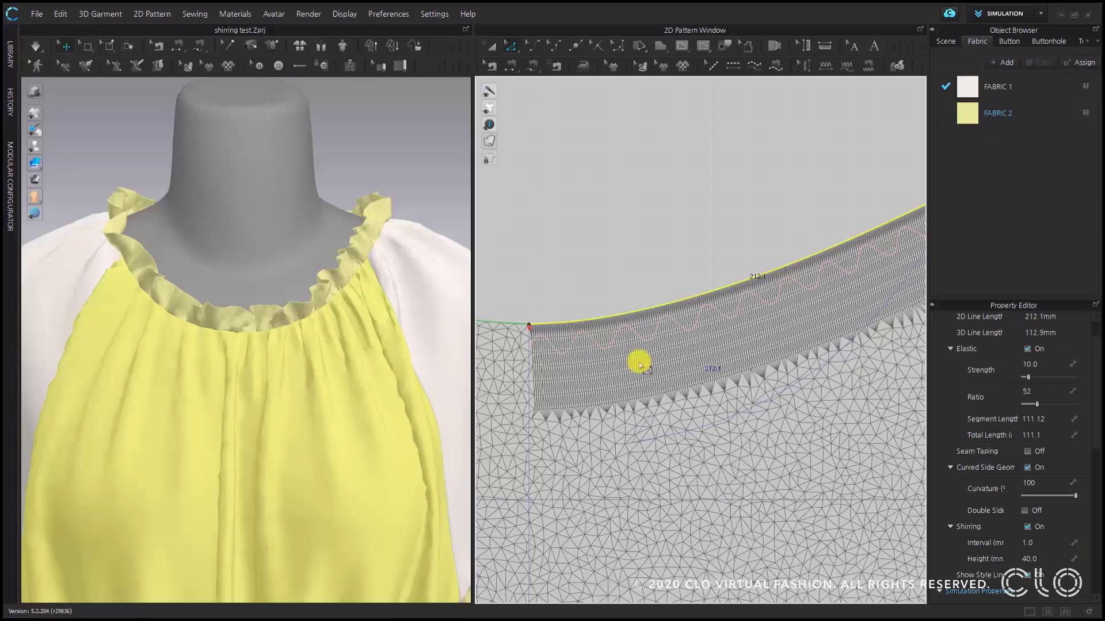
scroll(573, 374, up, 2)
mouse_move(572, 374)
middle_down()
mouse_move(657, 353)
mouse_move(593, 367)
middle_up()
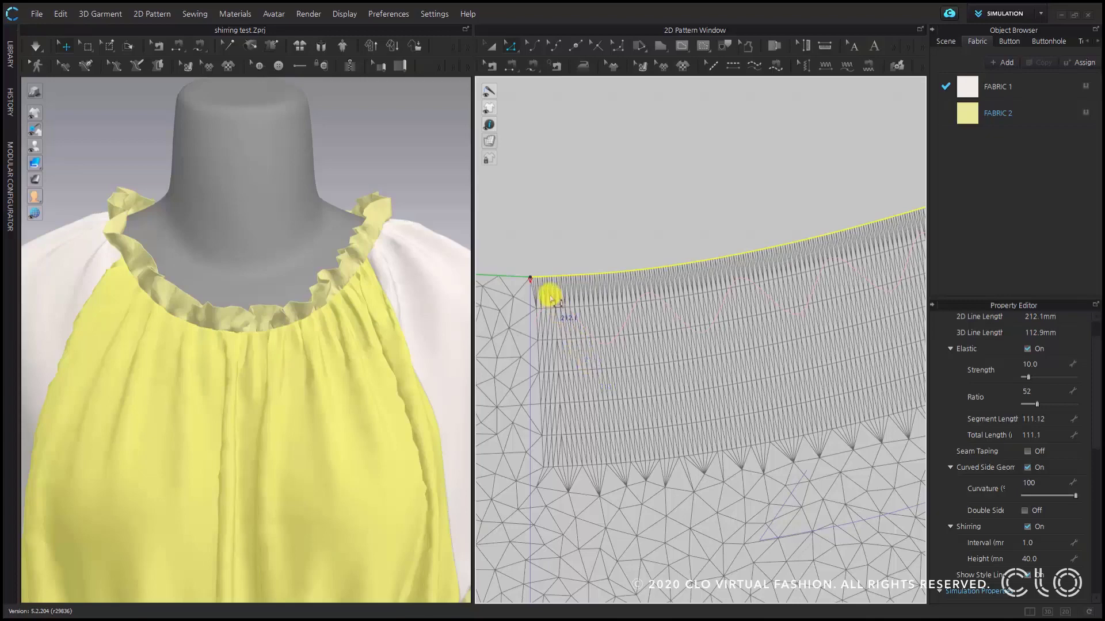
scroll(550, 298, up, 1)
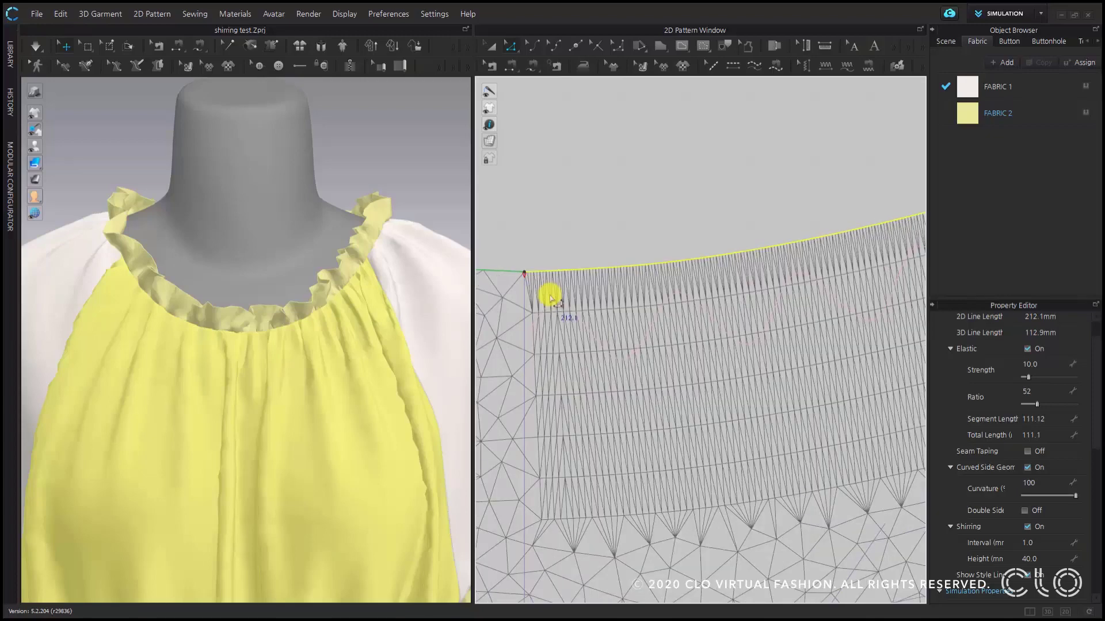
scroll(550, 298, up, 1)
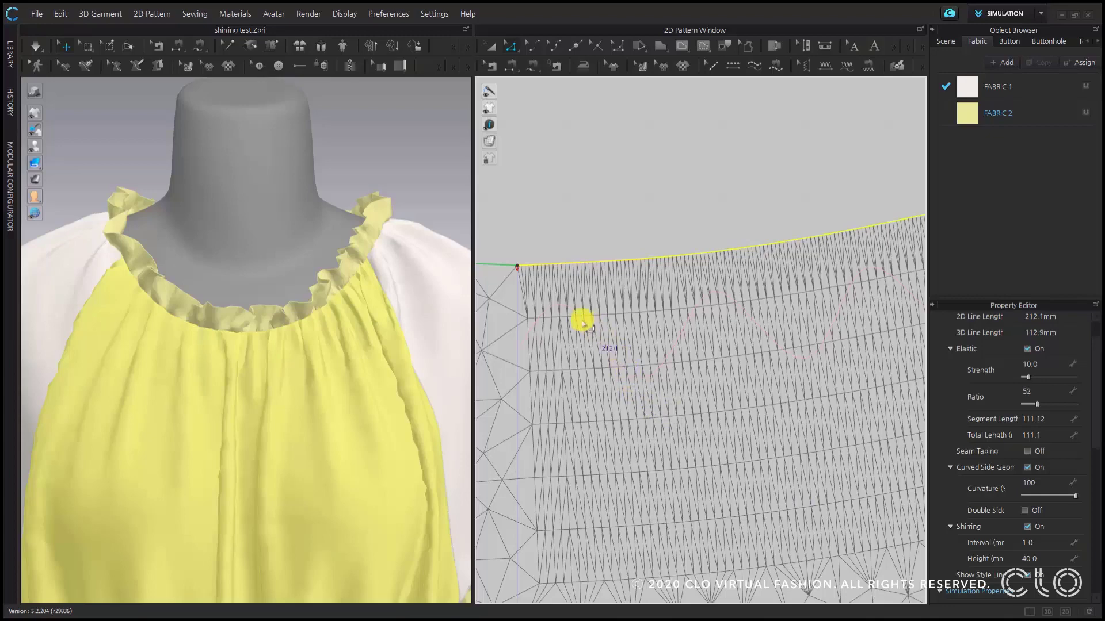
scroll(568, 309, up, 2)
scroll(547, 308, up, 2)
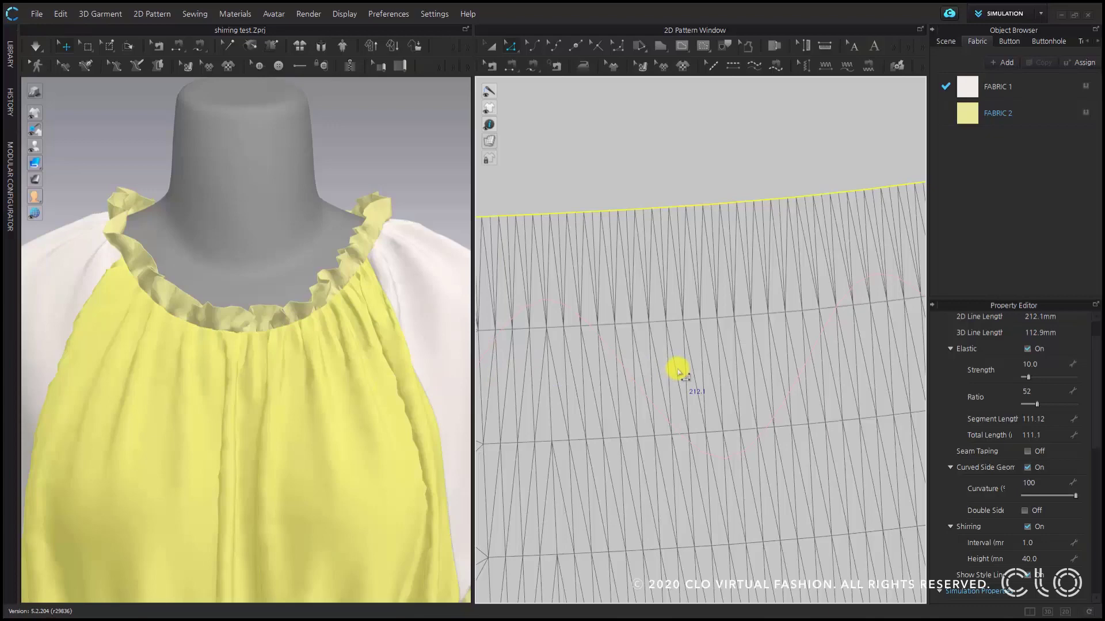
scroll(677, 372, down, 2)
scroll(678, 366, down, 2)
middle_drag(752, 395, 646, 354)
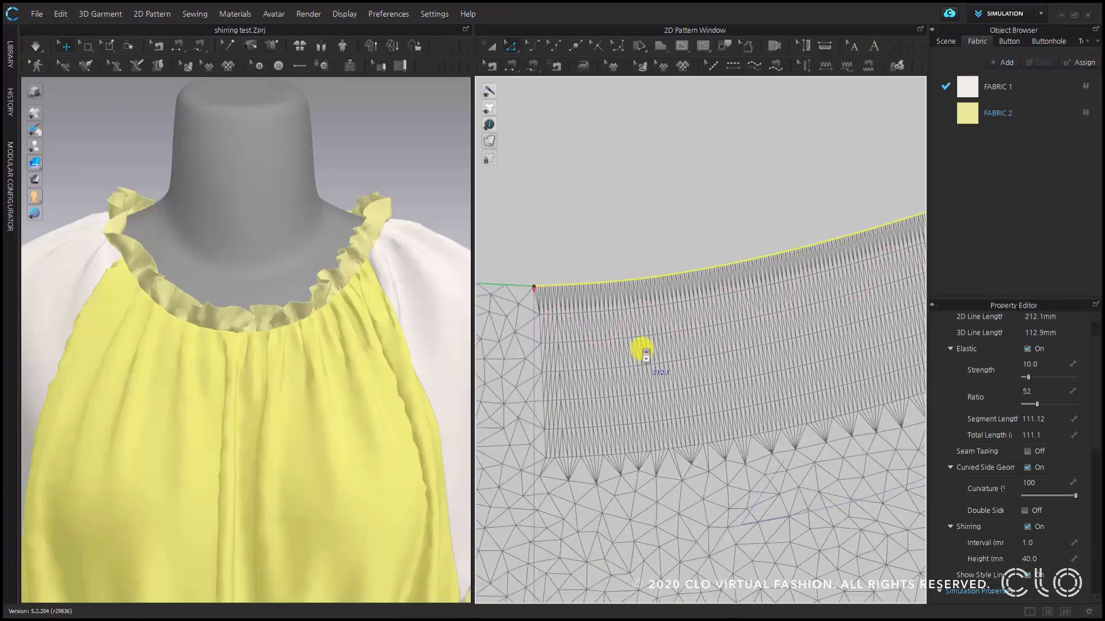
click(1046, 542)
text(0.5)
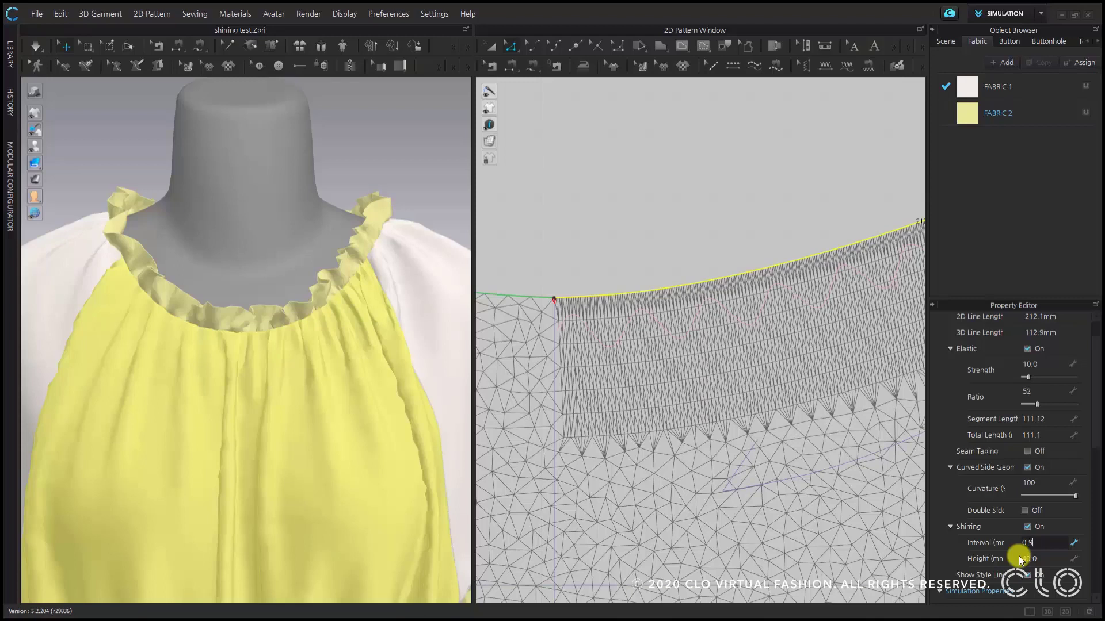
Change the neckline shirring interval to 5.0, then revert it to 1.0.
key(Return)
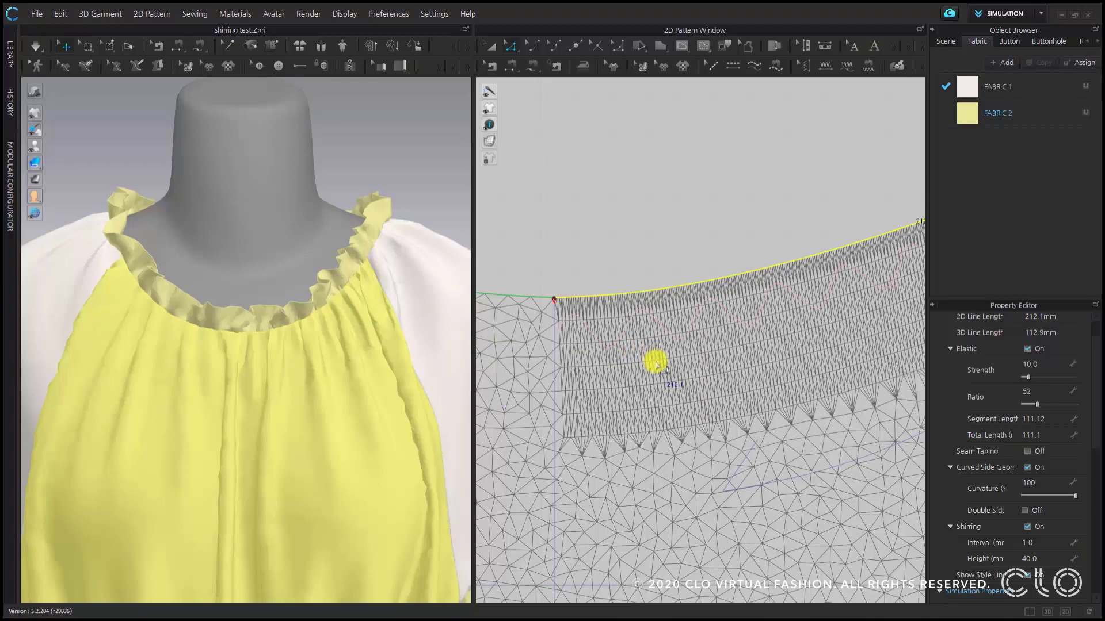
double_click(1057, 541)
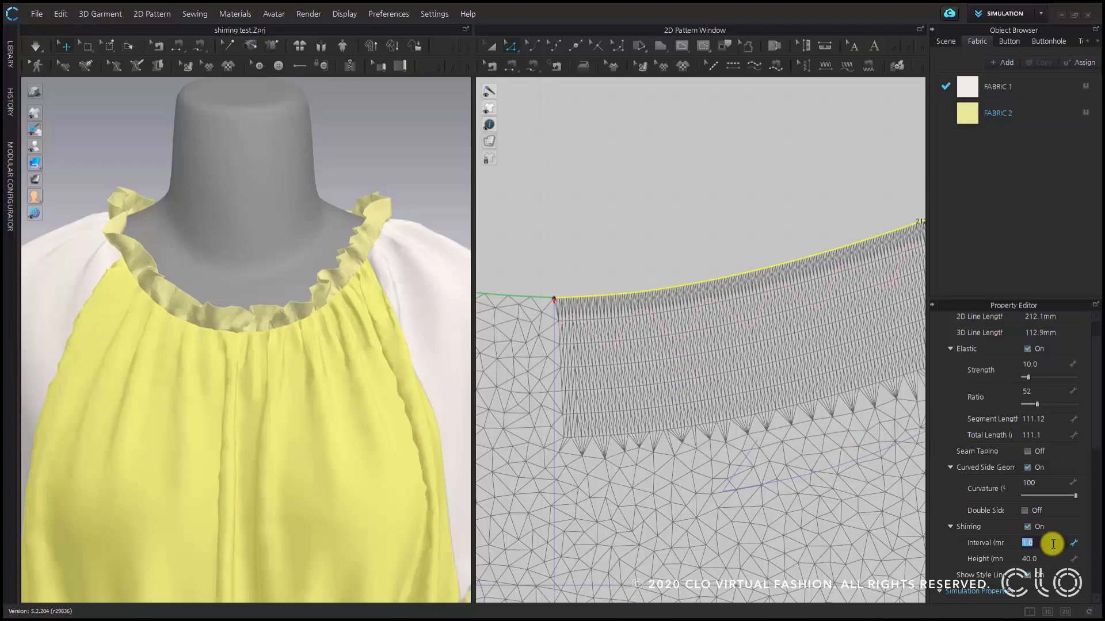
text(5)
key(Return)
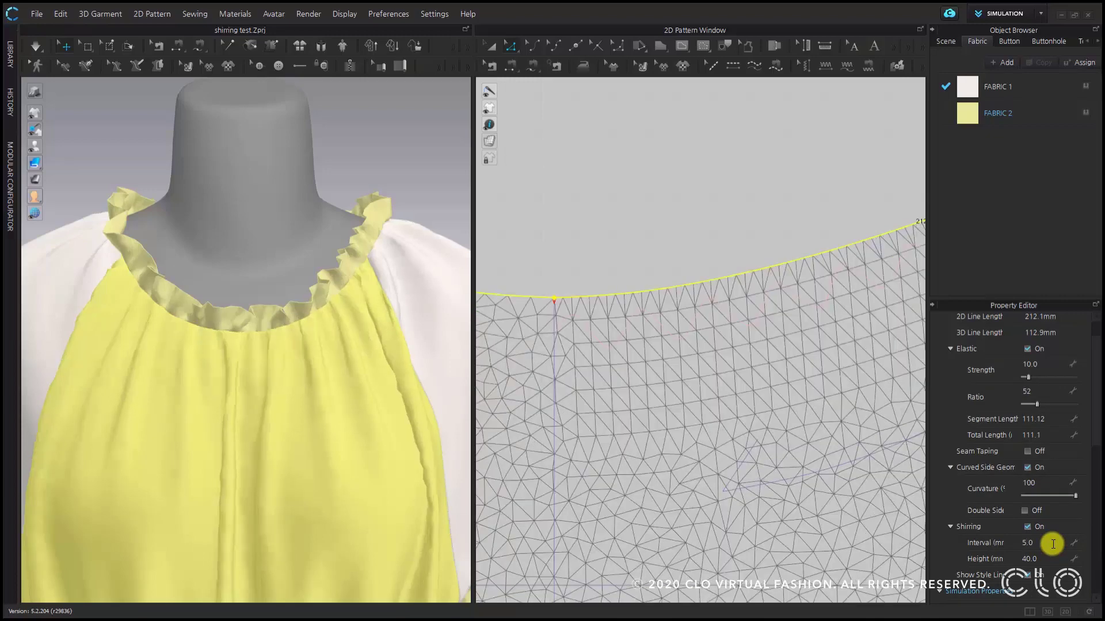
scroll(746, 386, down, 2)
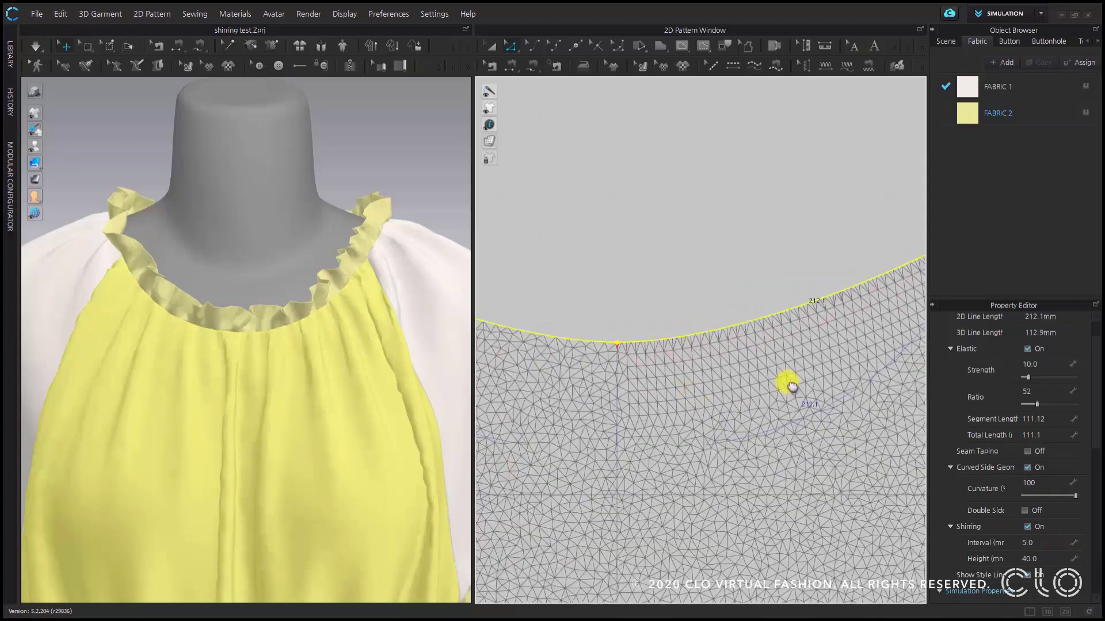
scroll(589, 387, up, 2)
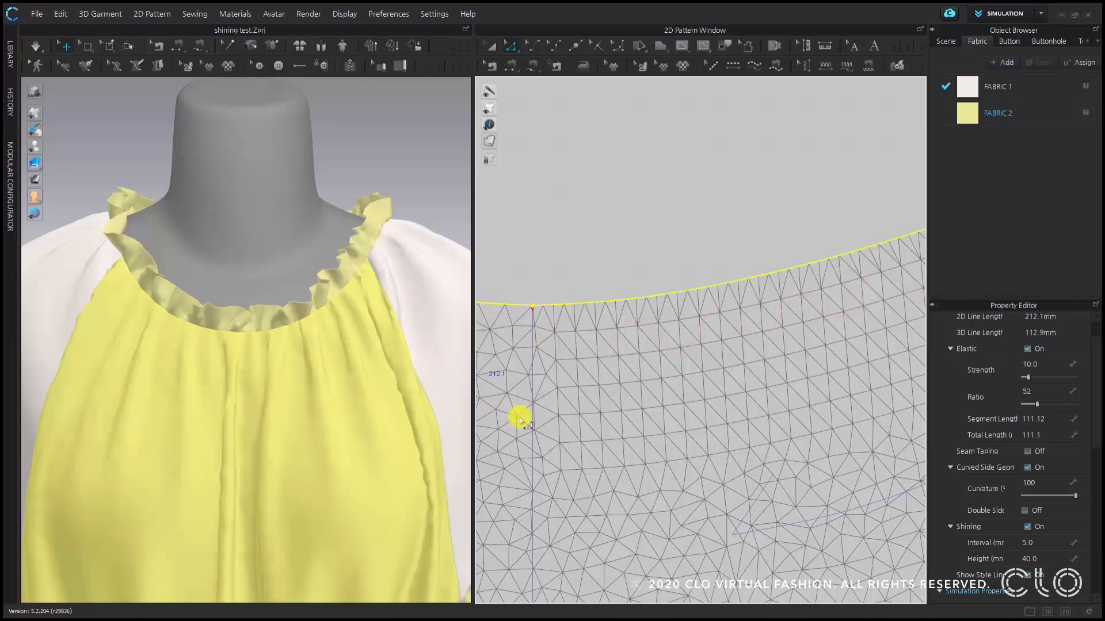
double_click(1037, 545)
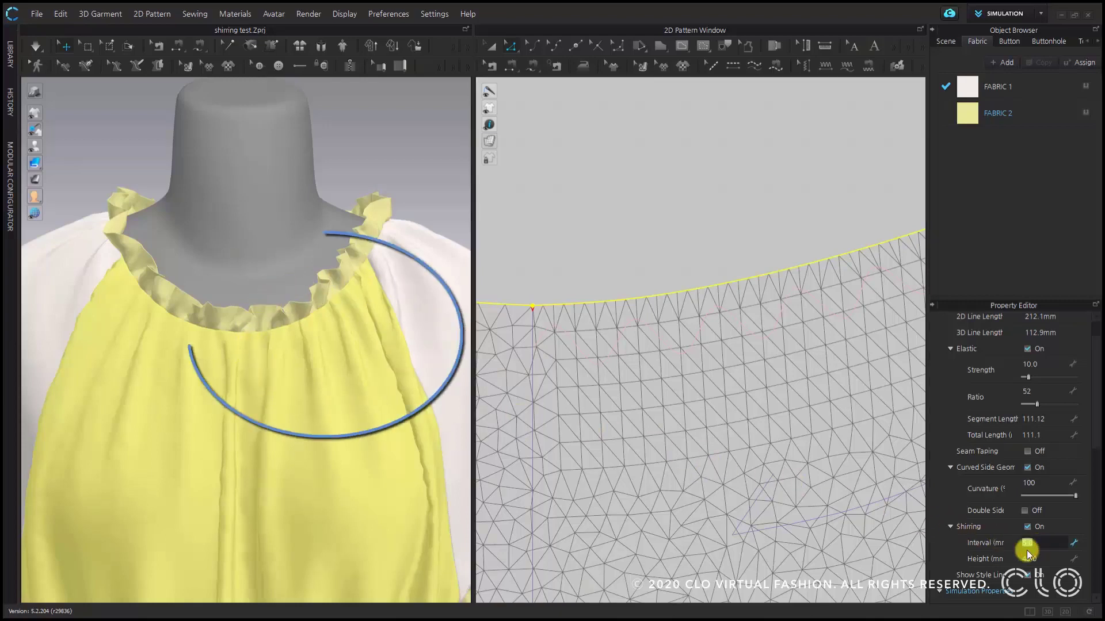
text(1)
key(Return)
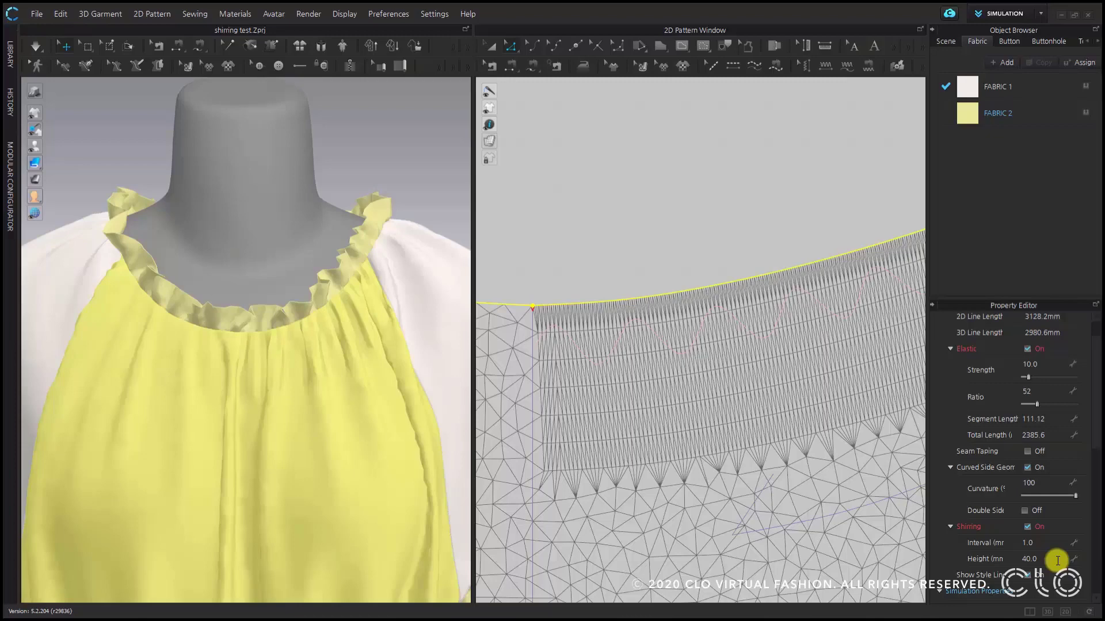
scroll(756, 445, down, 3)
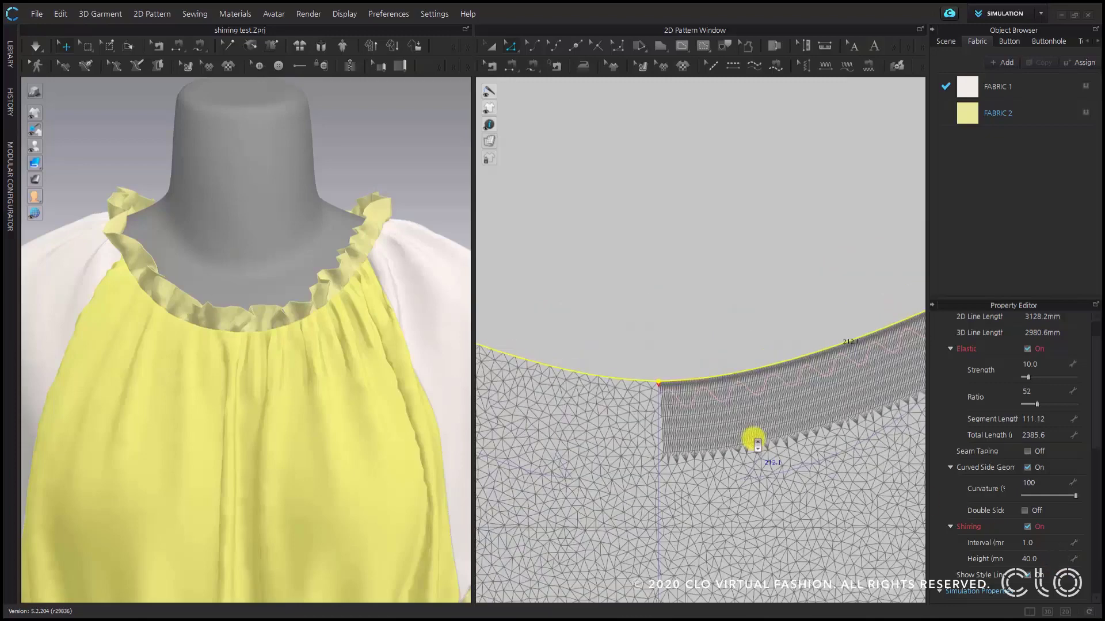
scroll(716, 429, down, 2)
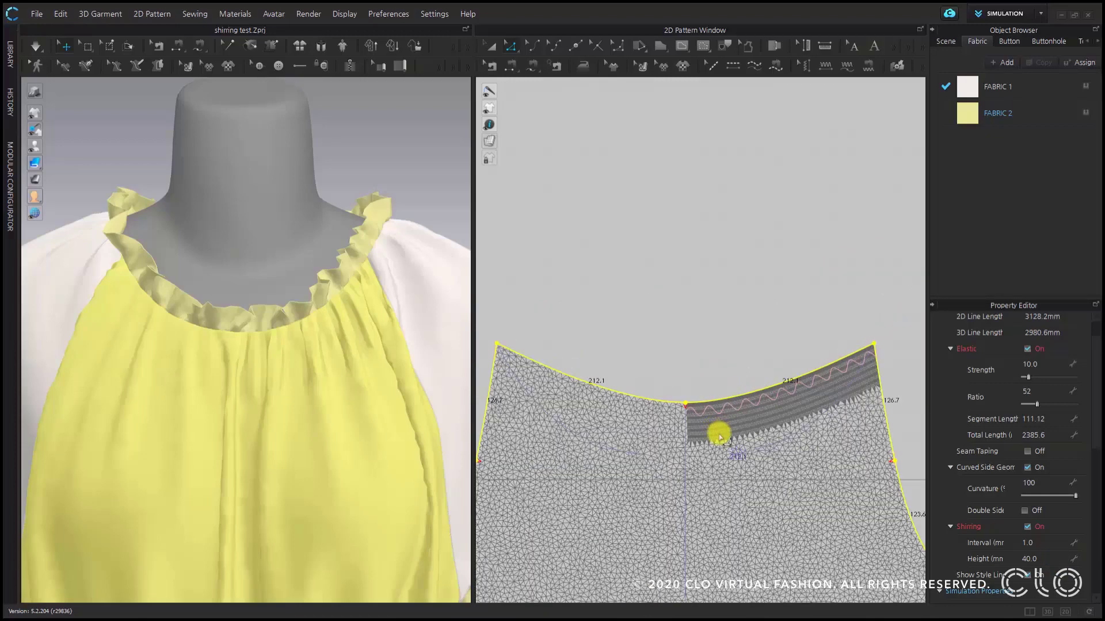
Set the front neckline shirring height to 90.0, then re-edit the height field.
middle_drag(834, 486, 774, 345)
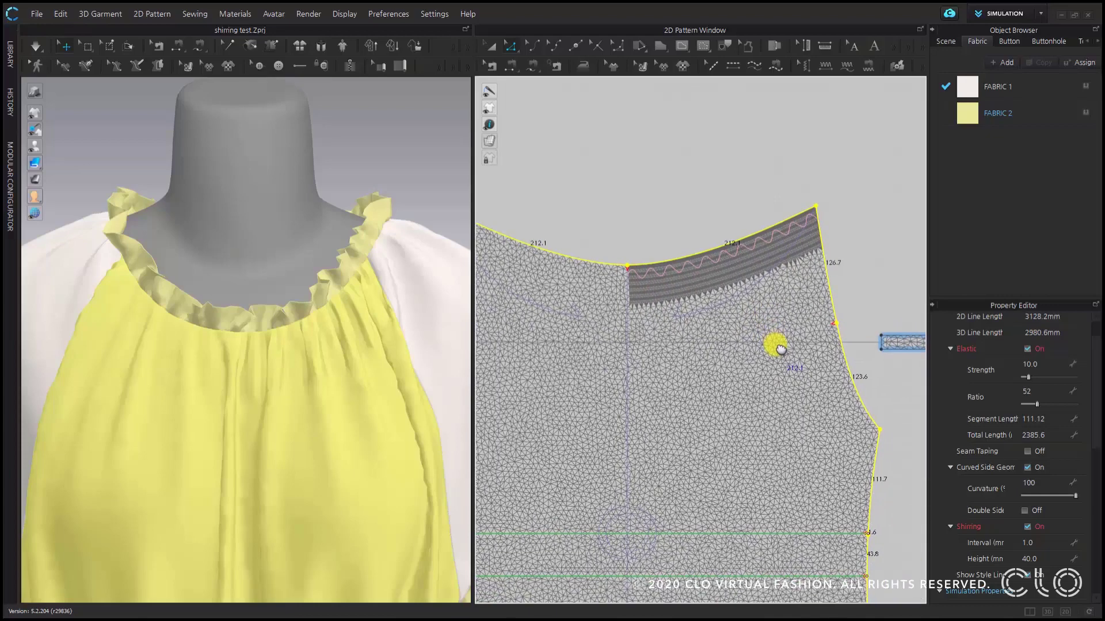
scroll(772, 309, up, 1)
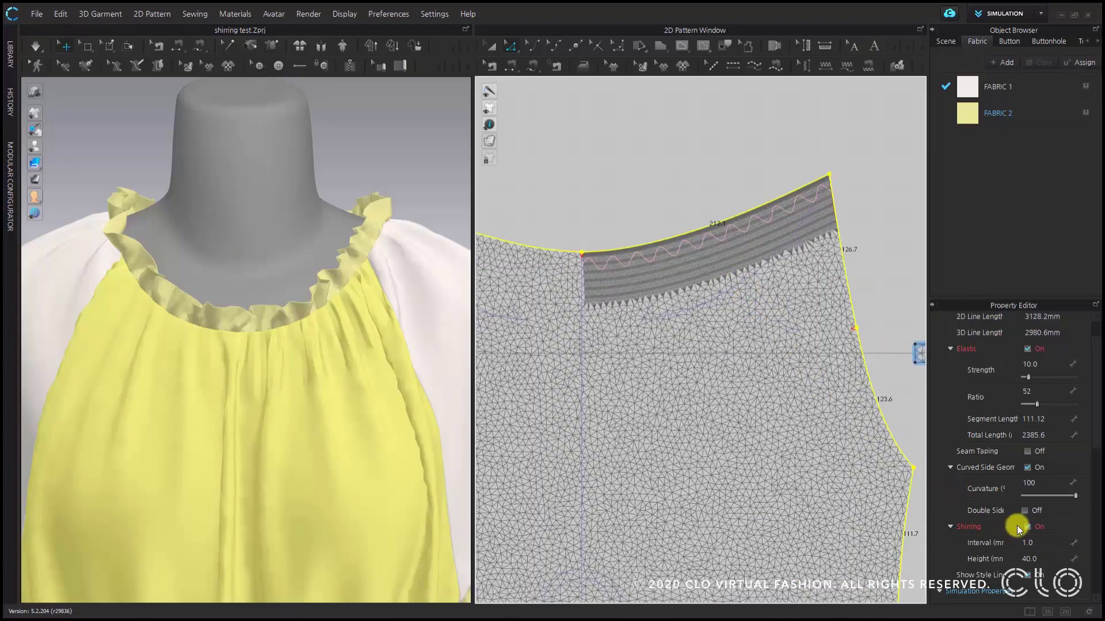
click(1054, 559)
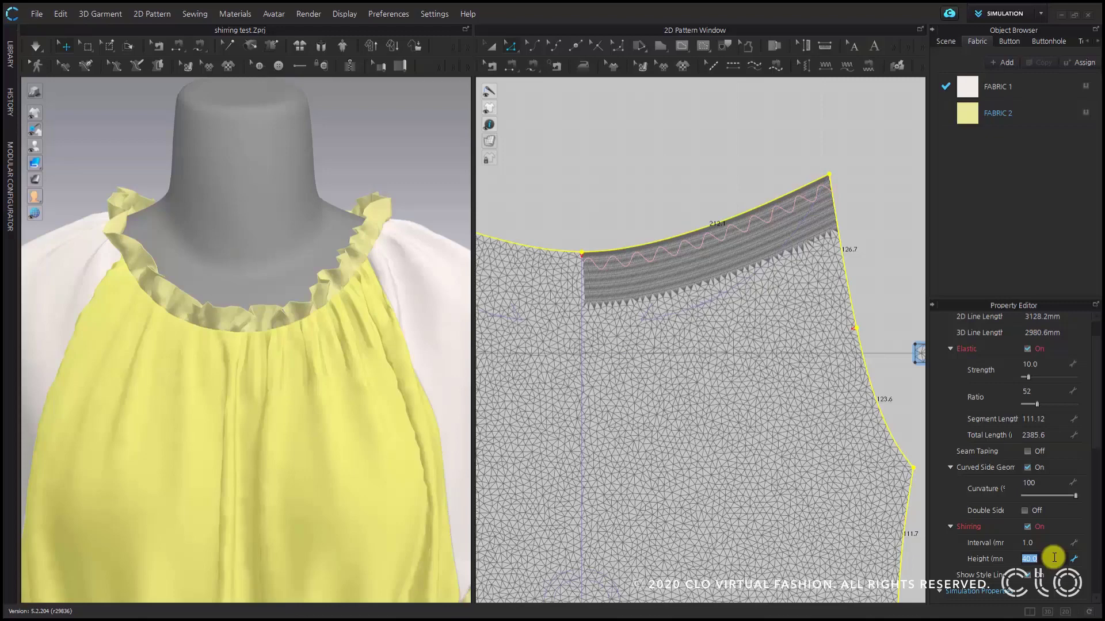
text(90)
key(Return)
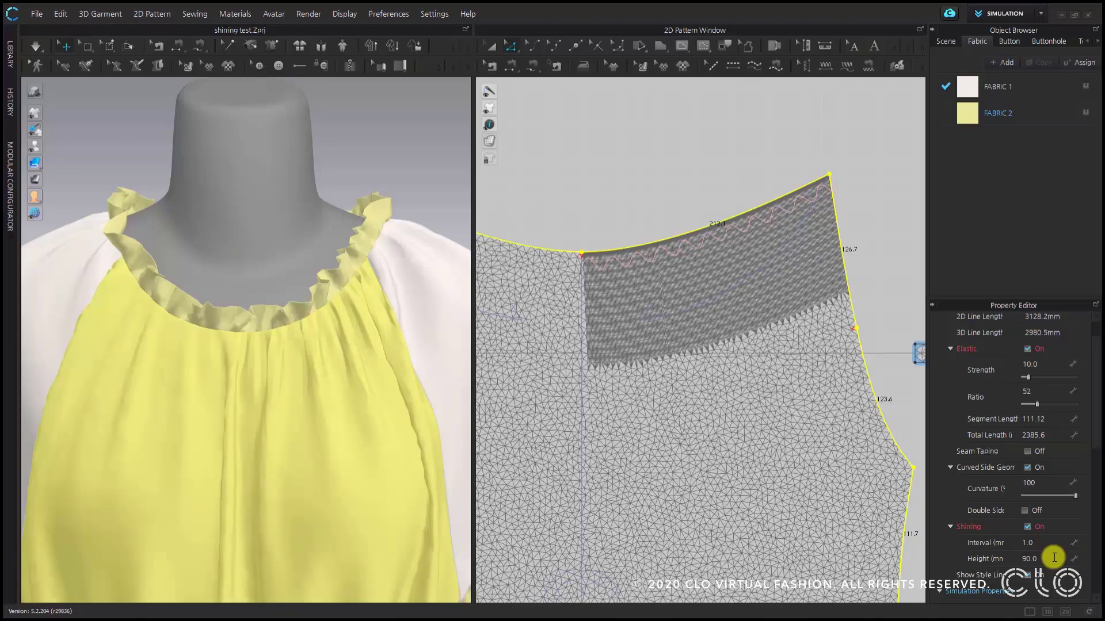
click(1054, 557)
text(1)
key(BackSpace)
text(9)
scroll(776, 359, down, 3)
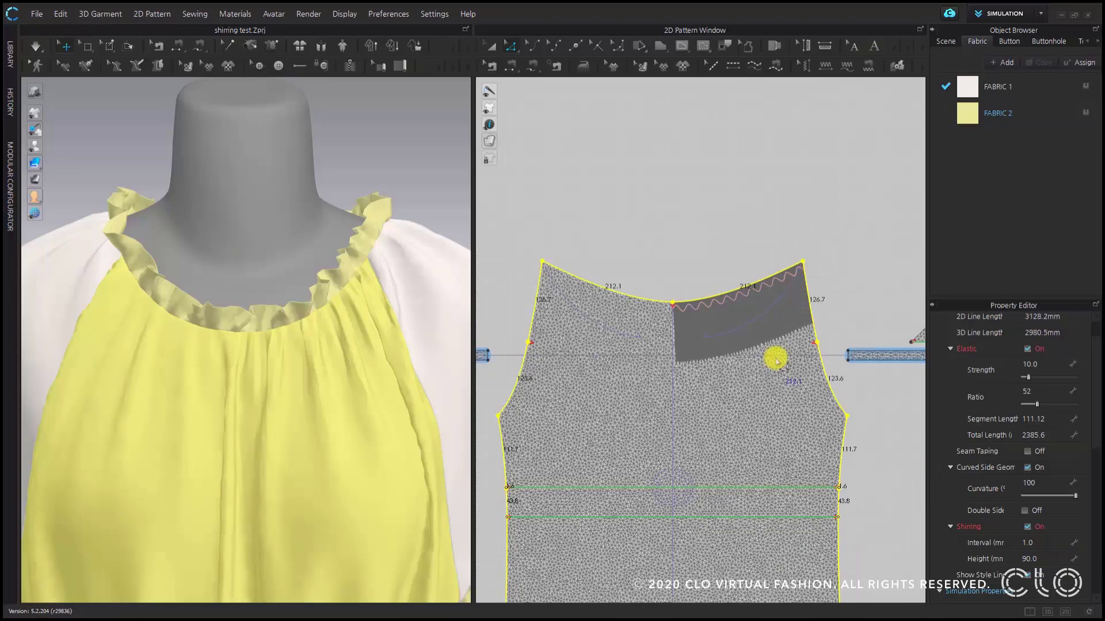
scroll(775, 358, down, 2)
scroll(781, 333, up, 3)
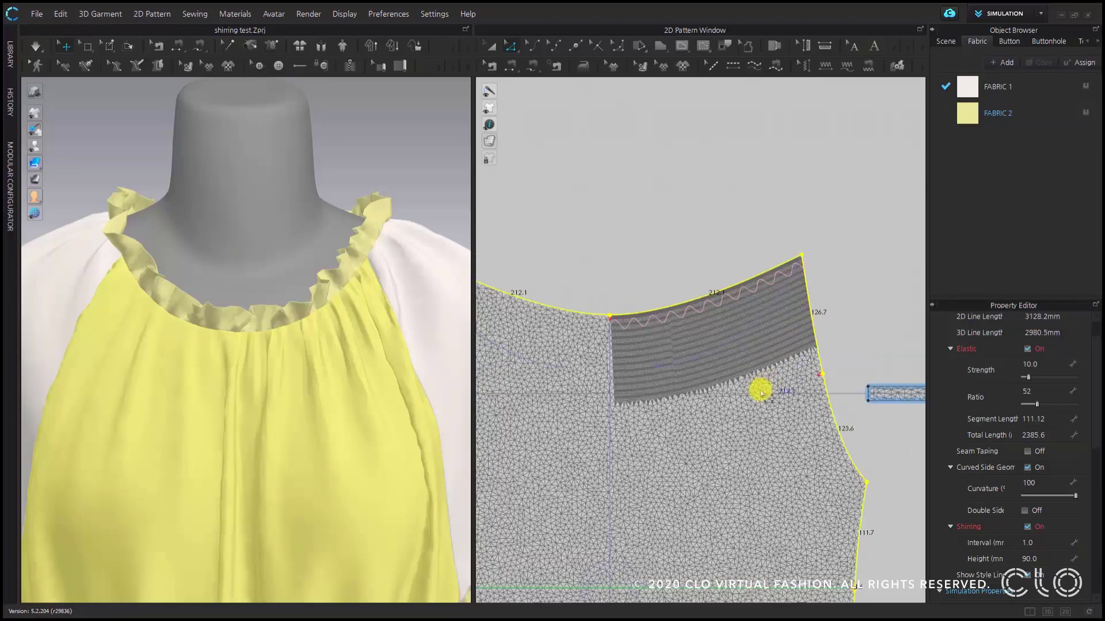
scroll(761, 393, up, 2)
scroll(759, 390, up, 1)
scroll(802, 345, up, 1)
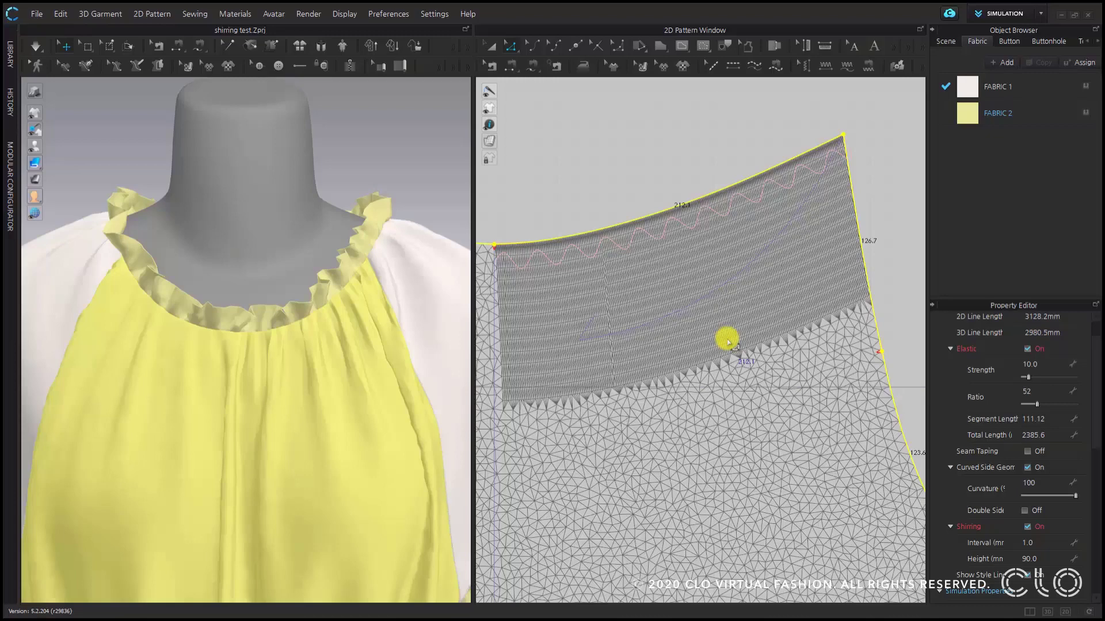
scroll(728, 343, down, 3)
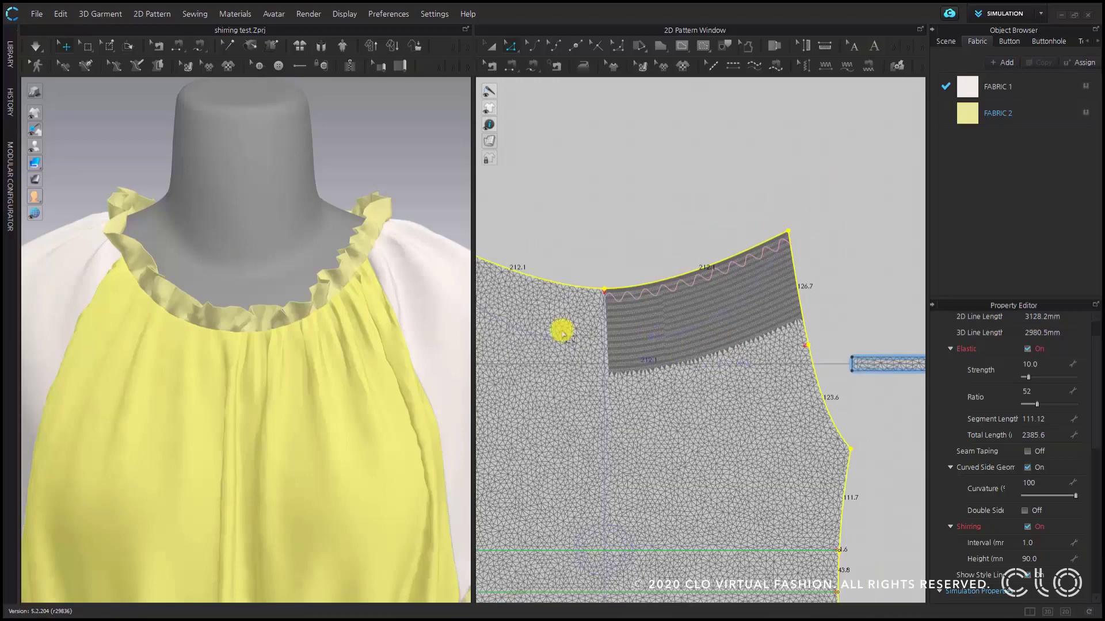
scroll(573, 321, up, 1)
scroll(663, 324, up, 1)
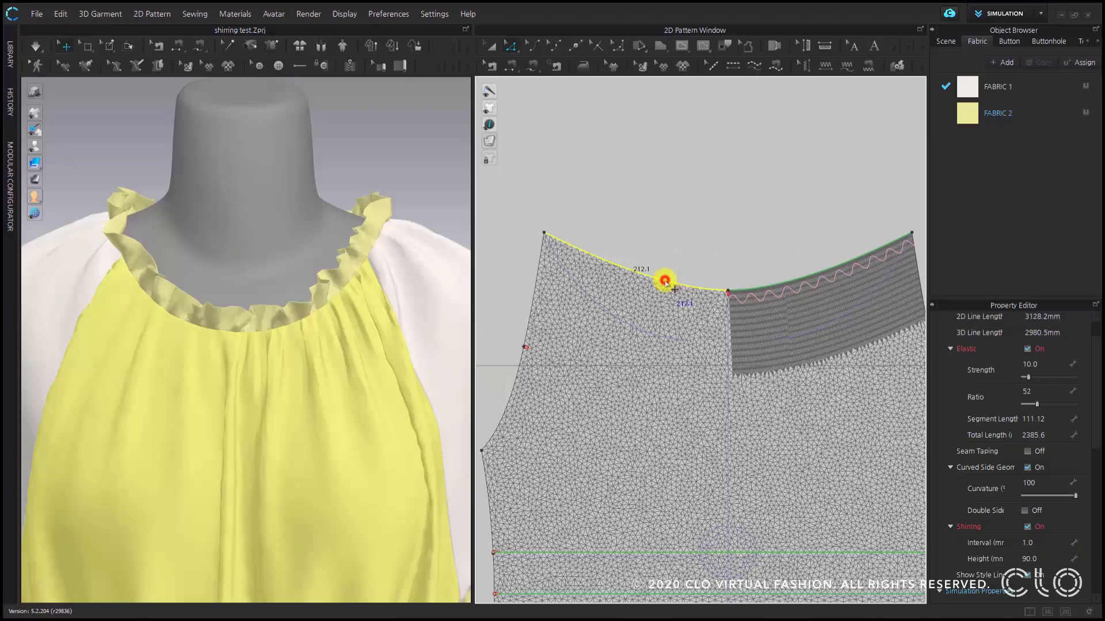
shift+scroll(715, 309, down, 3)
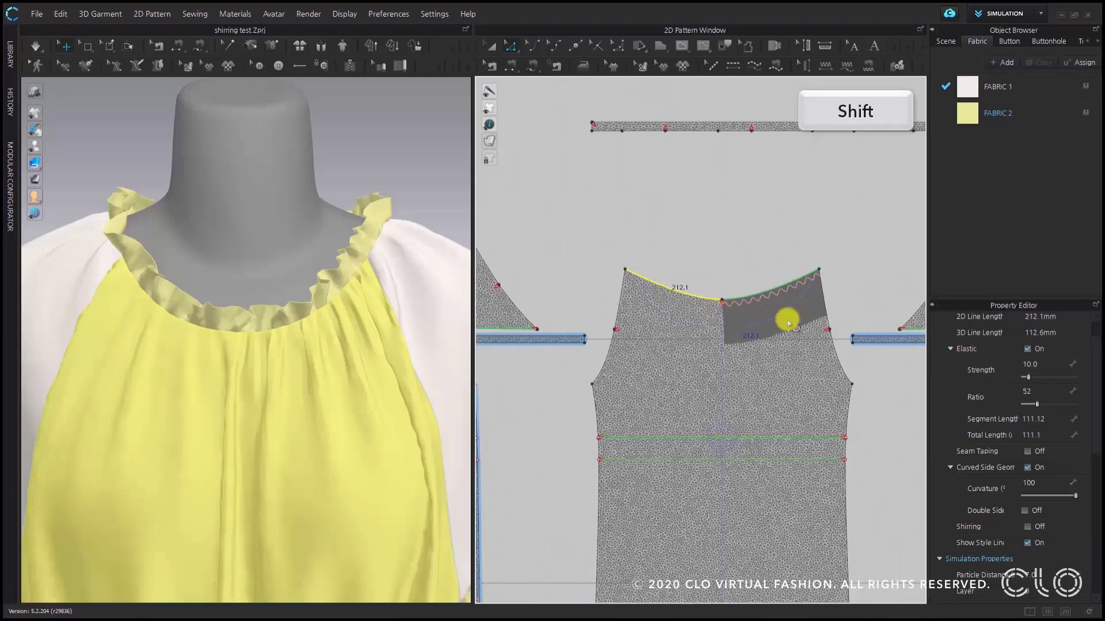
shift+scroll(691, 320, down, 2)
shift+scroll(694, 320, down, 1)
shift+scroll(707, 320, down, 1)
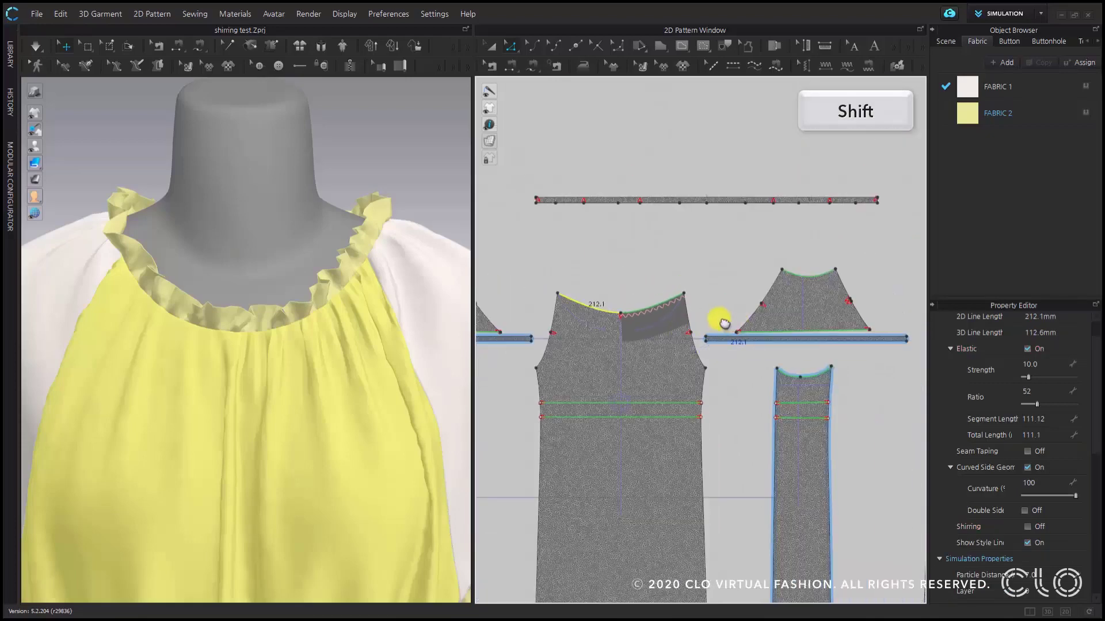
shift+scroll(723, 322, down, 1)
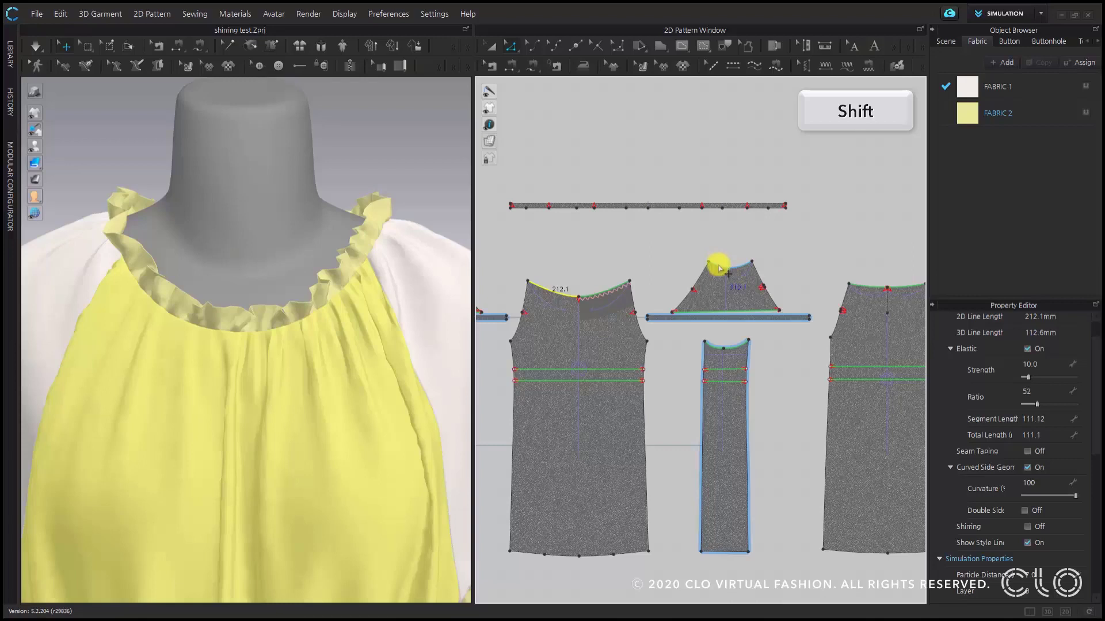
shift+scroll(789, 291, right, 1)
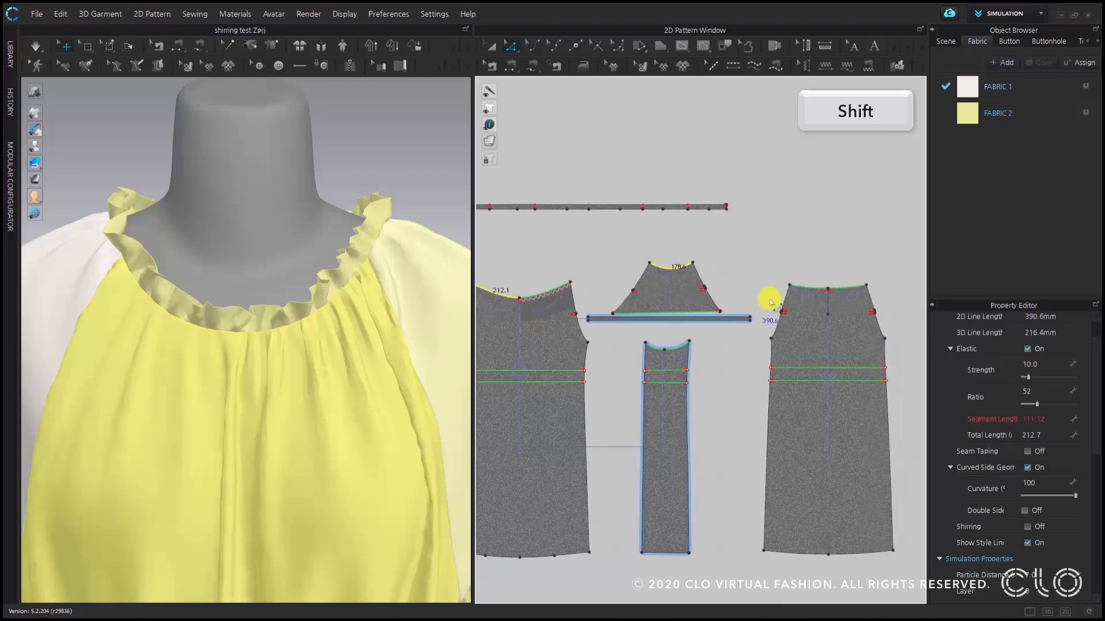
Select both back neckline segments and the left sleeve top edge, and turn on their shirring.
shift+click(813, 288)
shift+click(845, 287)
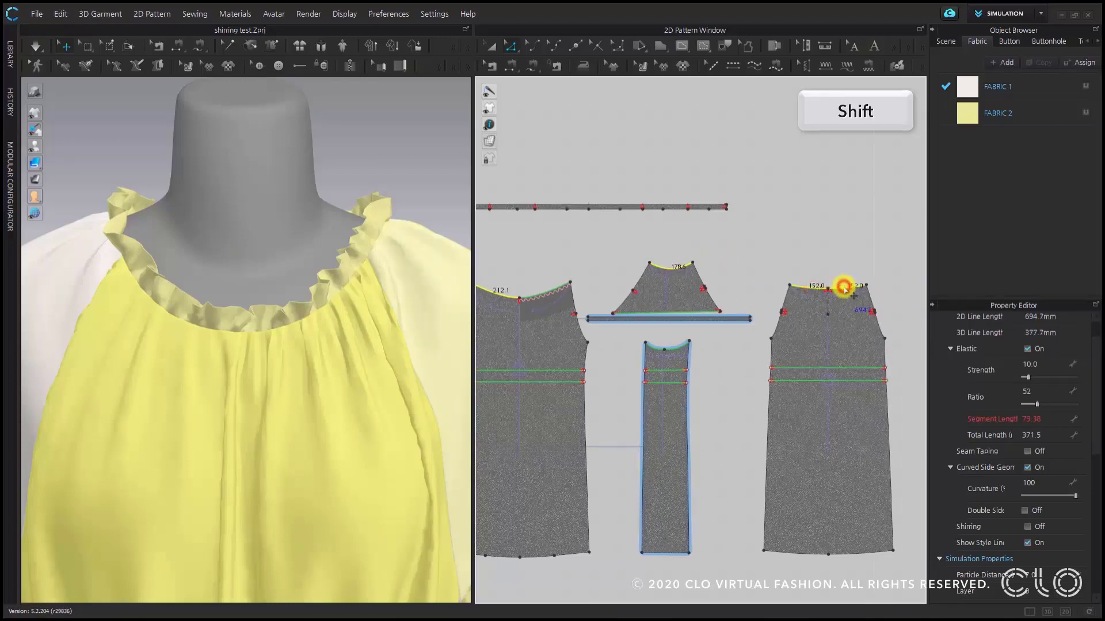
shift+scroll(677, 293, down, 1)
shift+scroll(607, 297, down, 1)
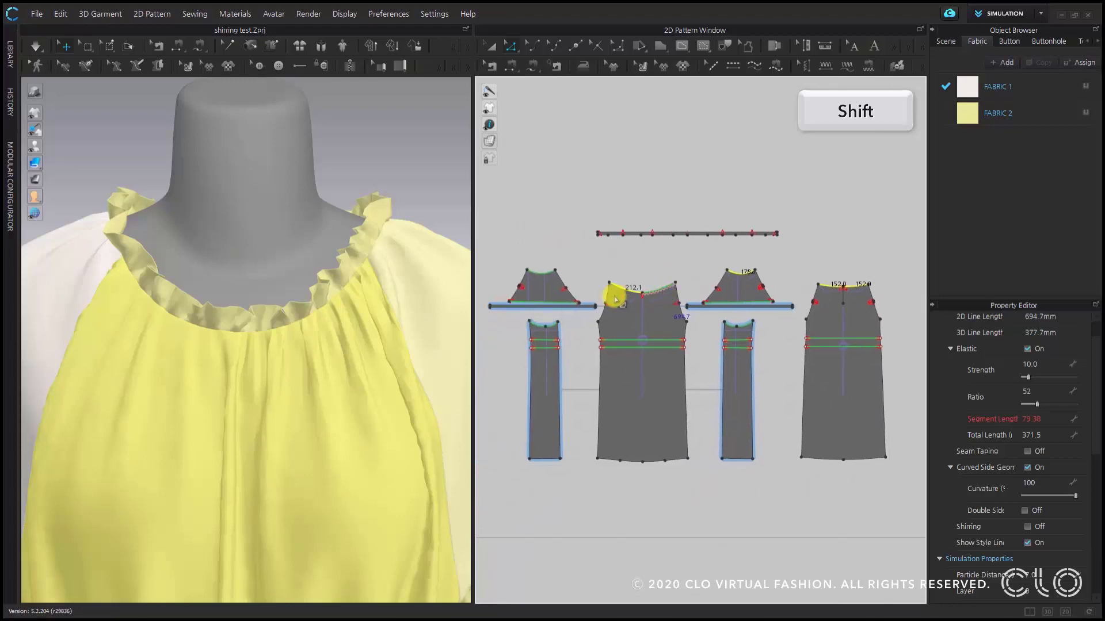
shift+click(544, 278)
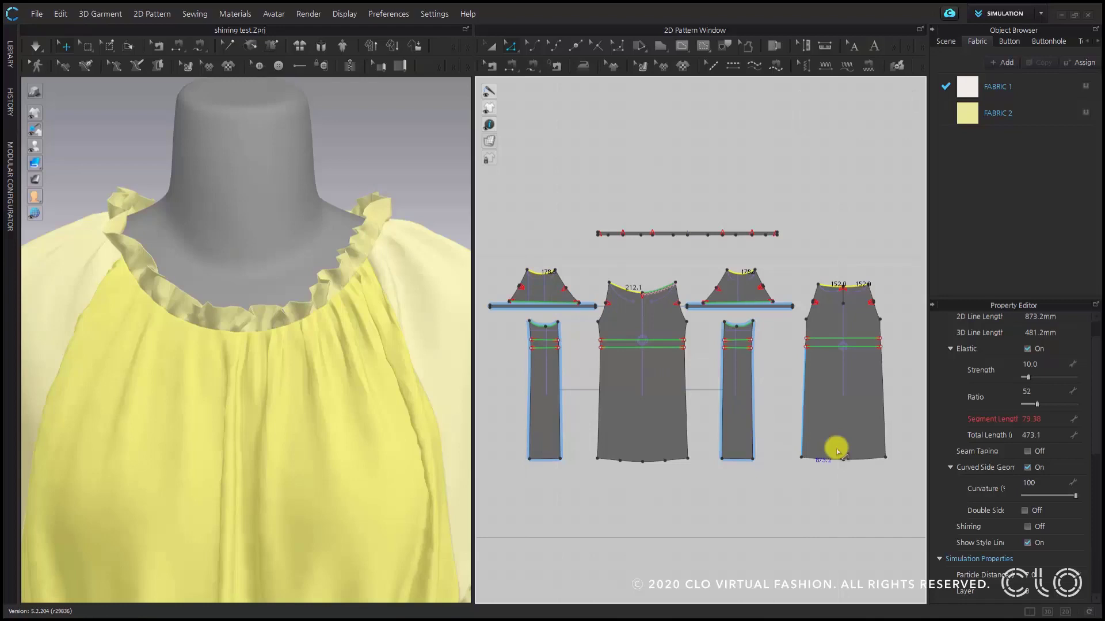
scroll(1048, 522, up, 1)
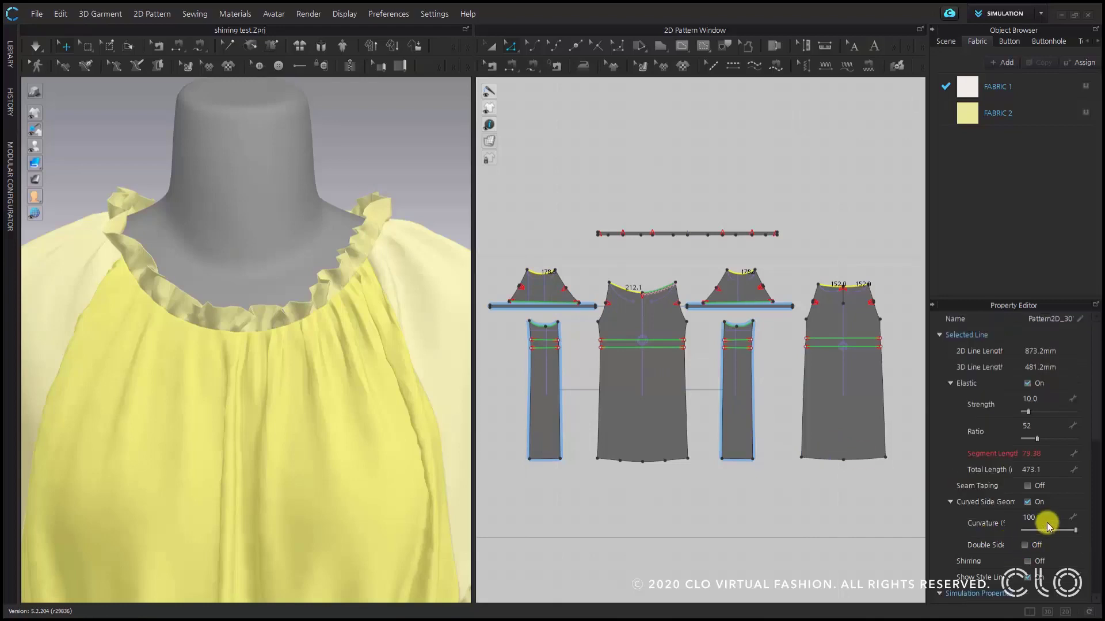
click(1027, 562)
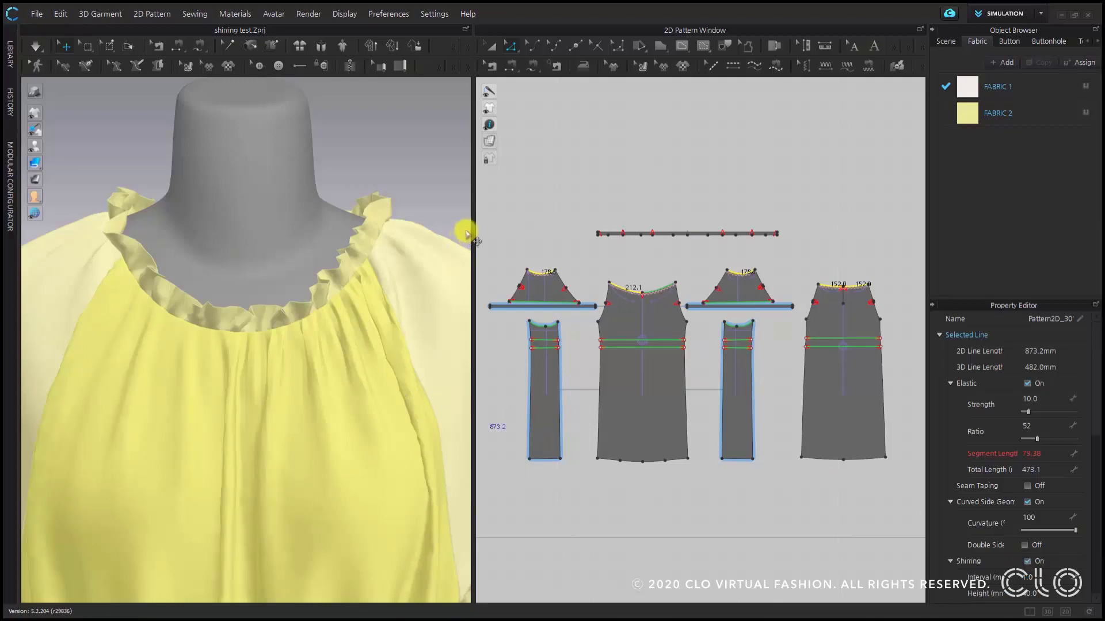
click(494, 224)
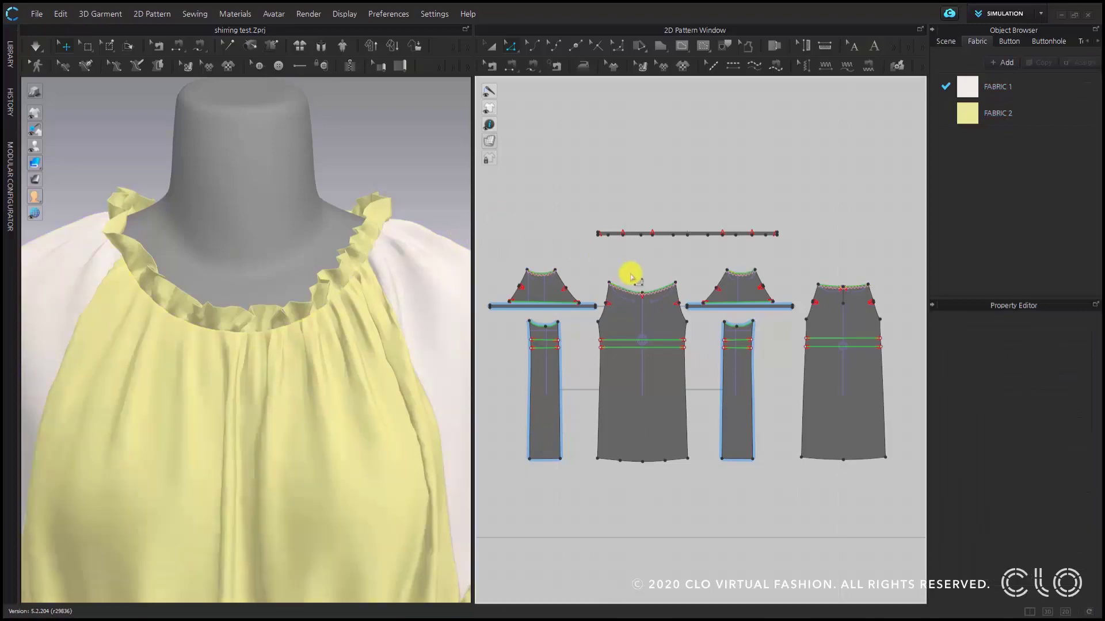
scroll(631, 277, up, 5)
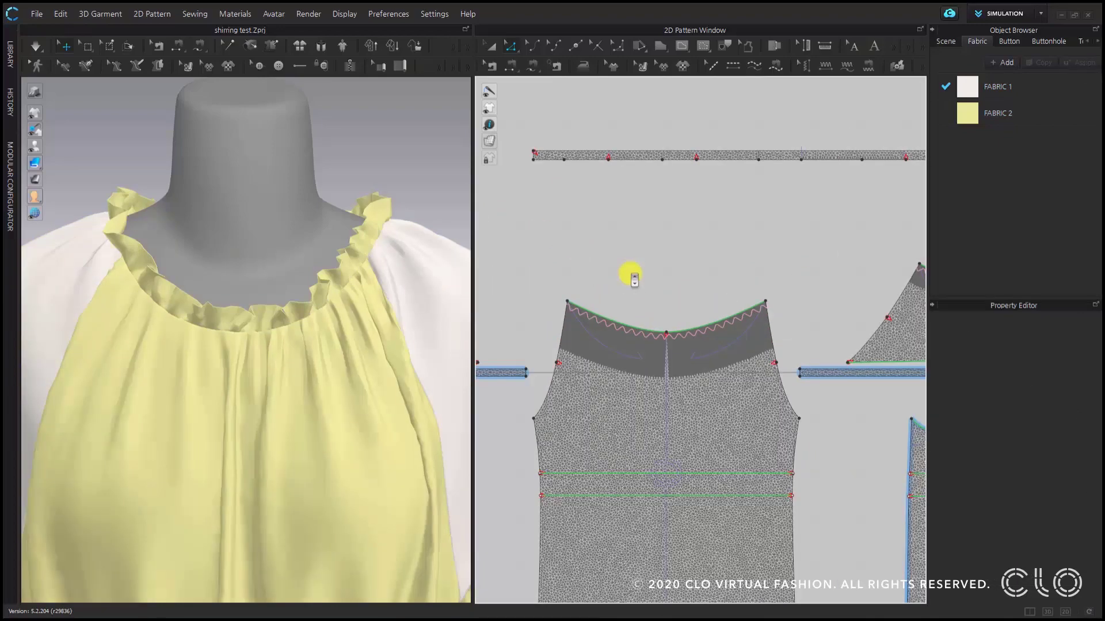
scroll(630, 276, up, 3)
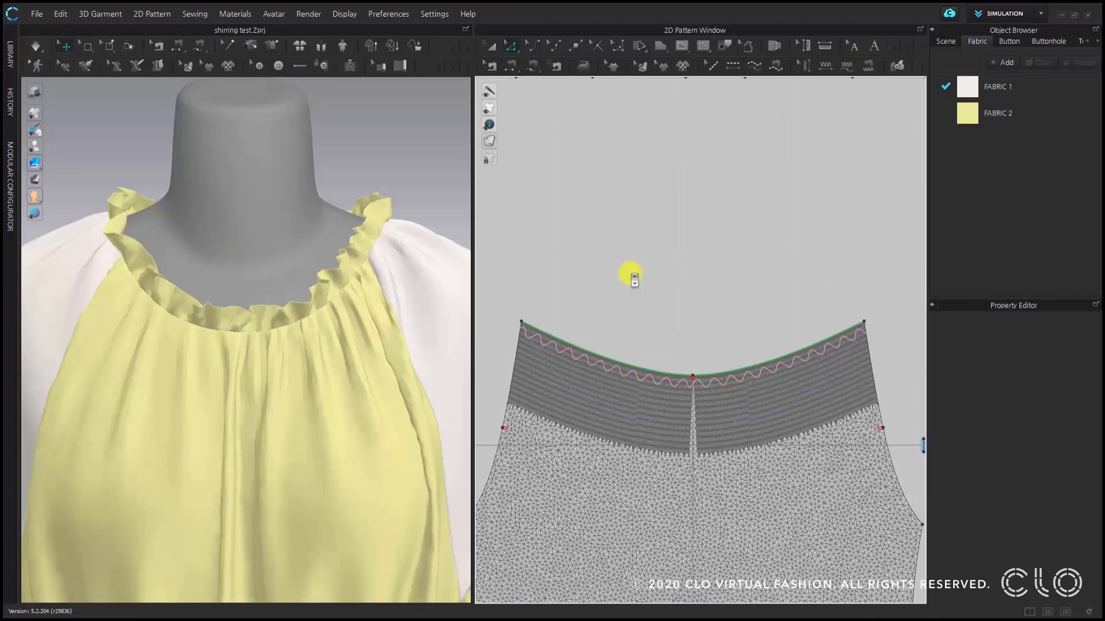
click(575, 230)
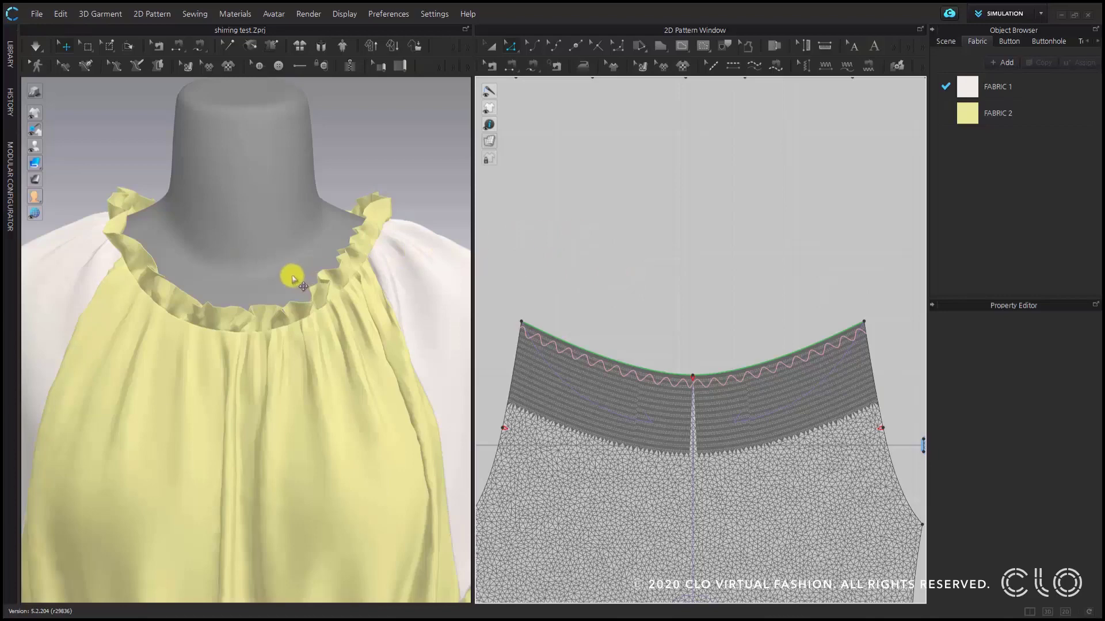
scroll(292, 275, down, 3)
scroll(290, 259, down, 3)
mouse_move(299, 274)
right_down()
mouse_move(297, 339)
mouse_move(246, 333)
right_up()
mouse_move(394, 469)
right_down()
mouse_move(239, 436)
mouse_move(198, 407)
right_up()
scroll(259, 353, up, 3)
scroll(279, 377, up, 1)
middle_drag(278, 377, 276, 408)
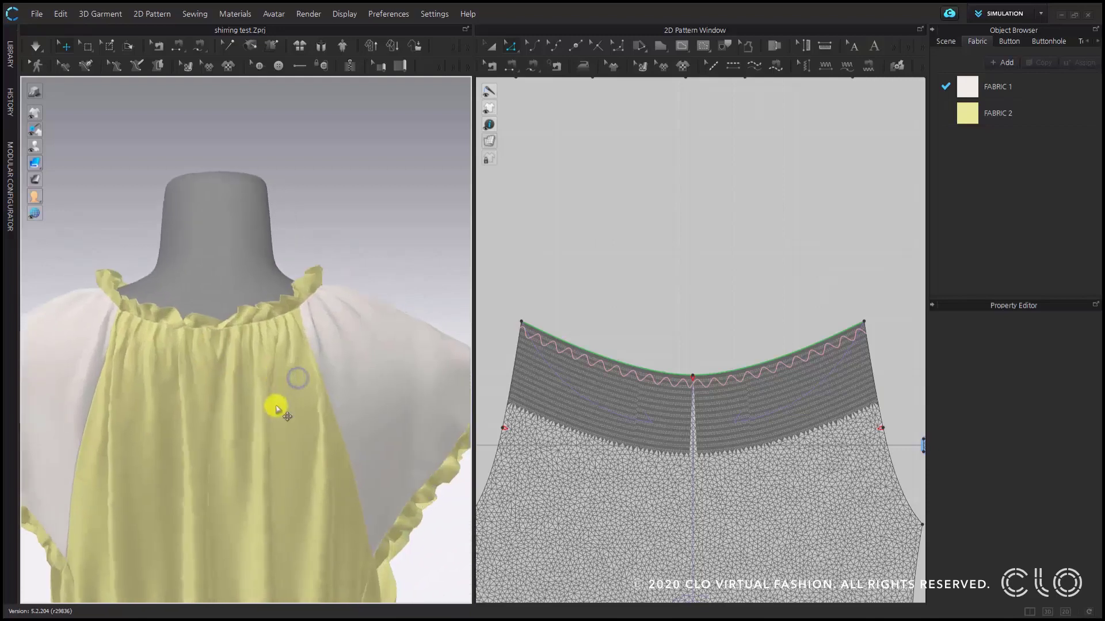
scroll(294, 393, down, 2)
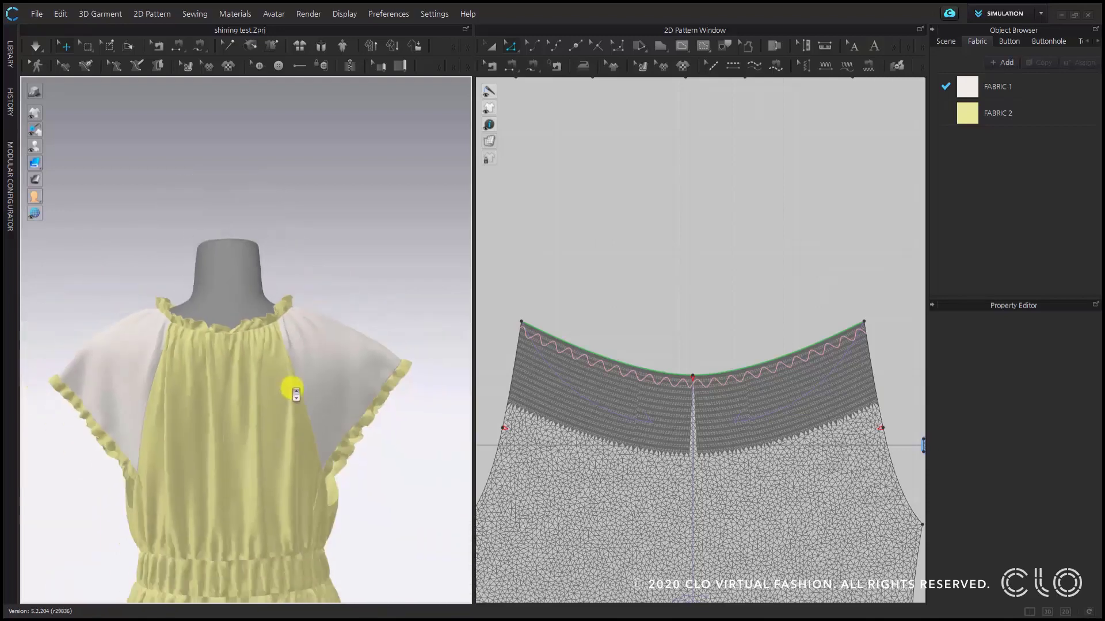
mouse_move(295, 393)
right_down()
mouse_move(389, 371)
mouse_move(540, 372)
right_up()
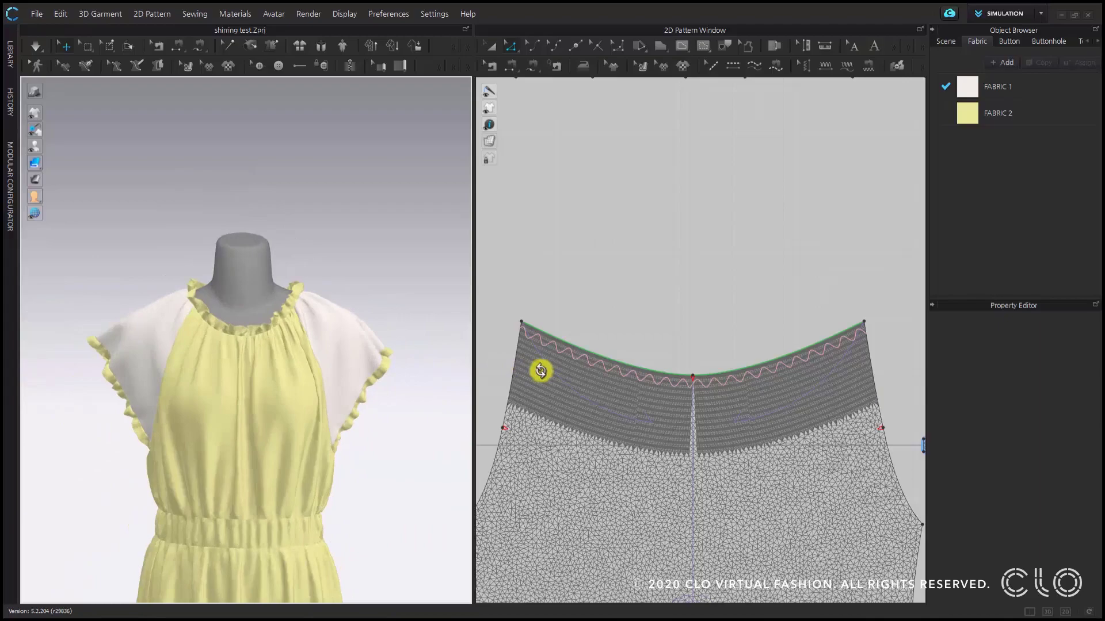
scroll(328, 354, up, 2)
scroll(335, 363, up, 1)
scroll(727, 423, down, 2)
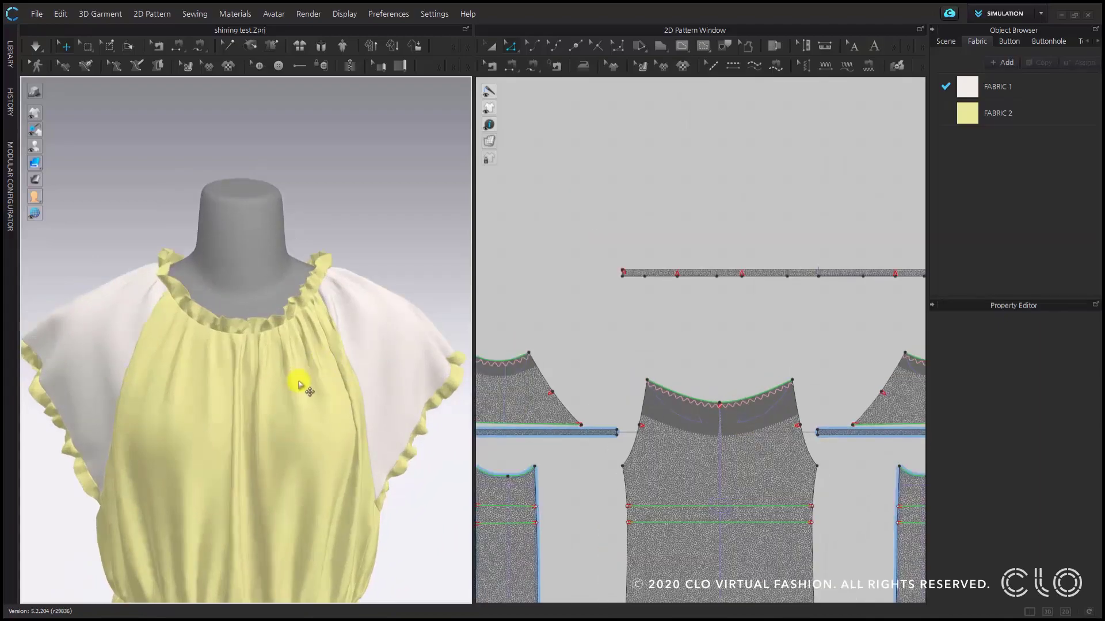
scroll(311, 389, up, 2)
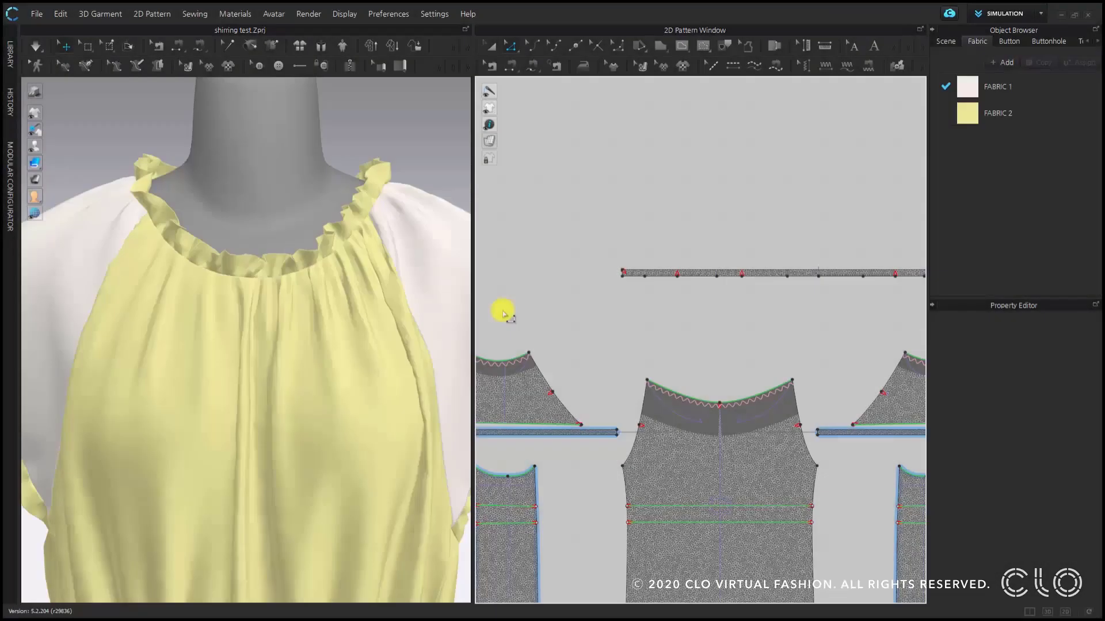